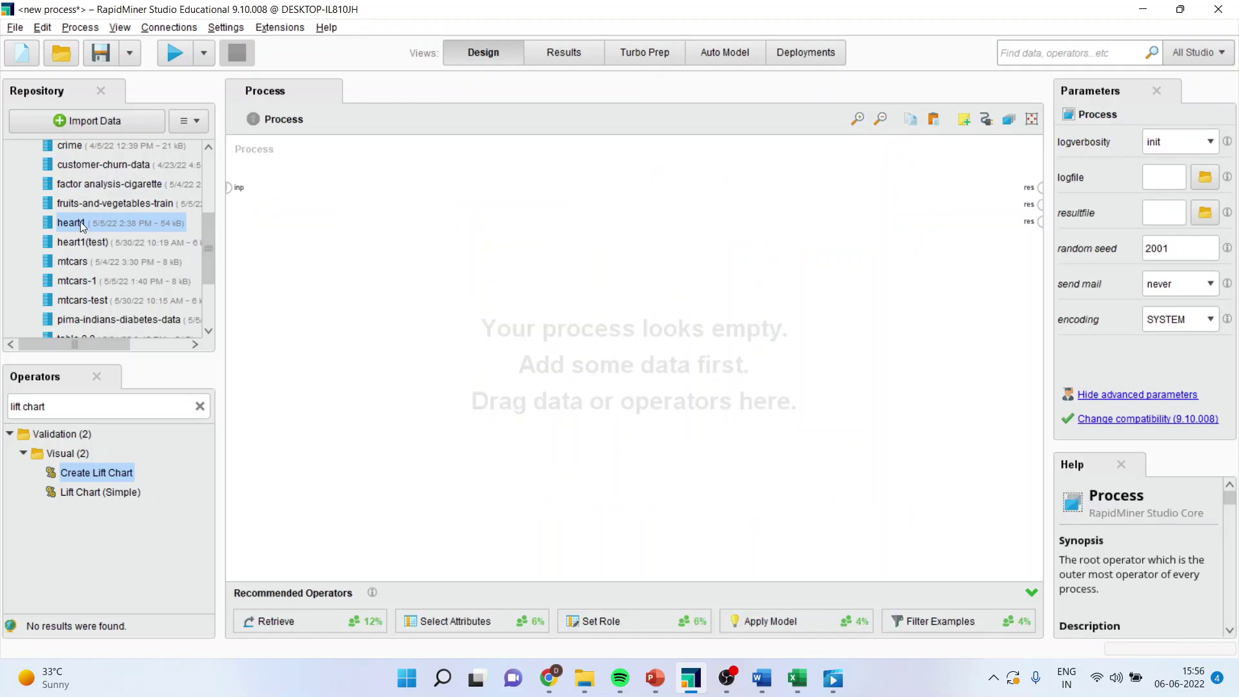
- Add the heart1 dataset to the process with its output connected to the first result port, and run the process
{"action": "left_click_drag", "start_coordinate": [80, 222], "coordinate": [327, 197]}
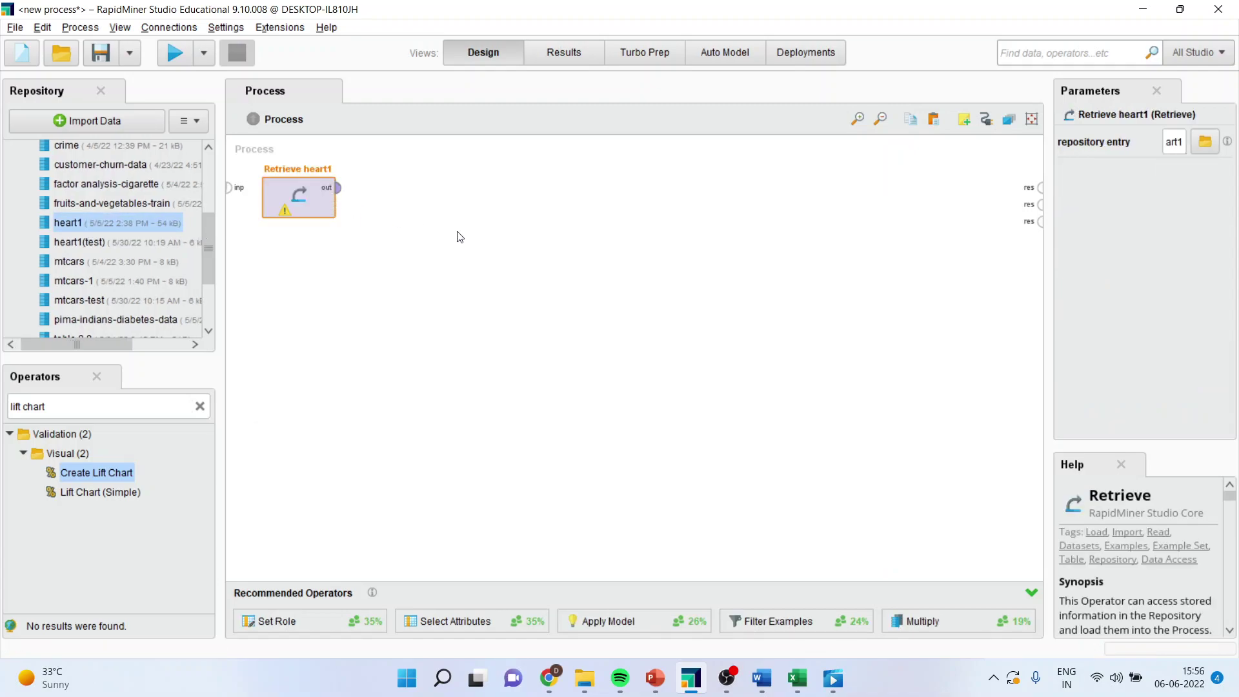
{"action": "left_click", "coordinate": [337, 188]}
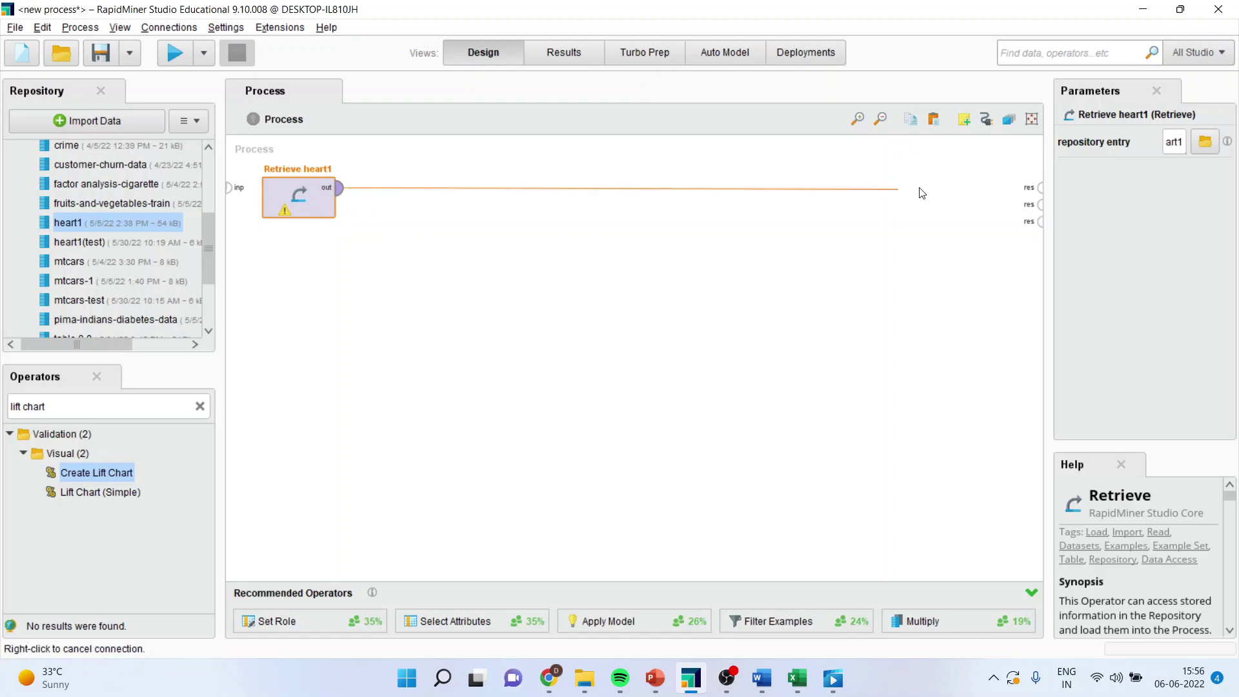
{"action": "left_click", "coordinate": [1041, 188]}
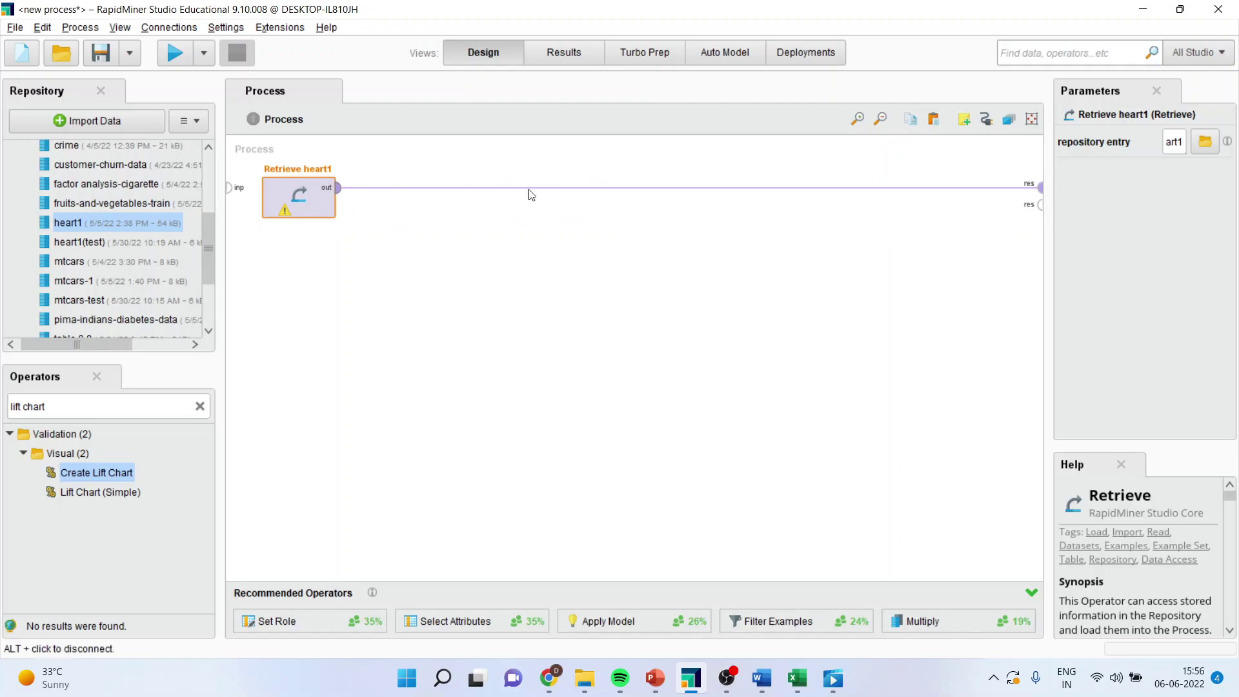
{"action": "left_click", "coordinate": [173, 55]}
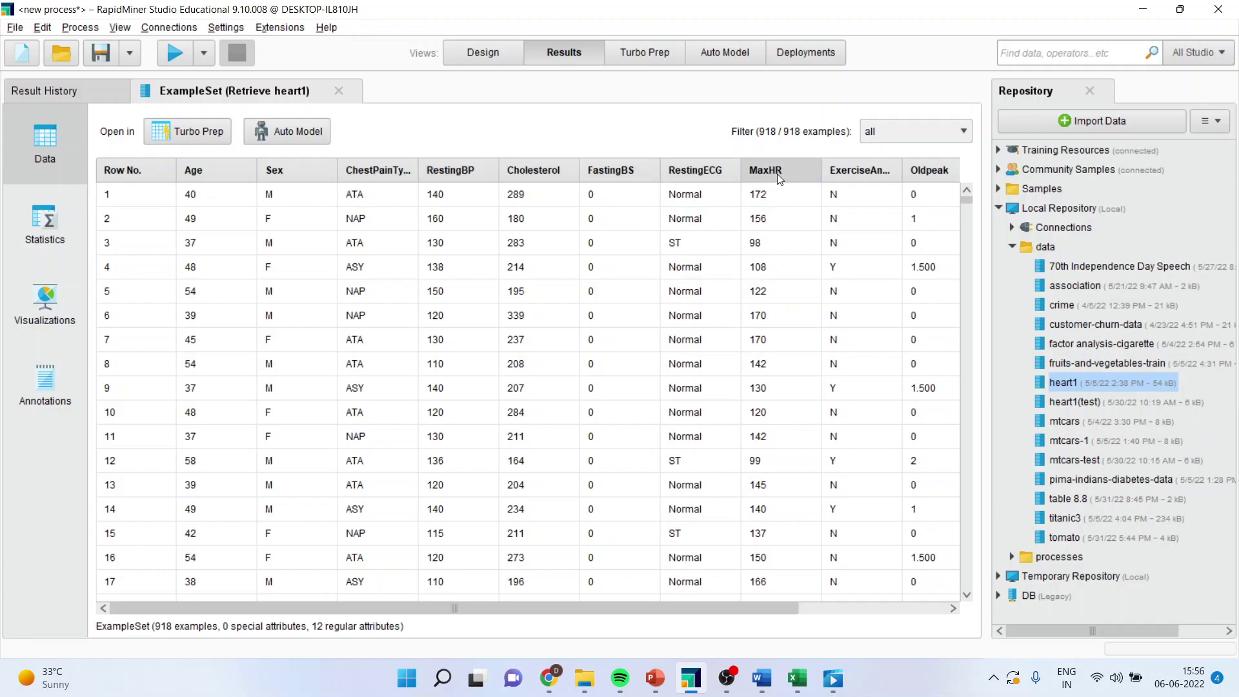
- Inspect the remaining columns of the heart1 data and sort the rows by HeartDisease in ascending, then descending order
{"action": "left_click_drag", "start_coordinate": [761, 609], "coordinate": [909, 599]}
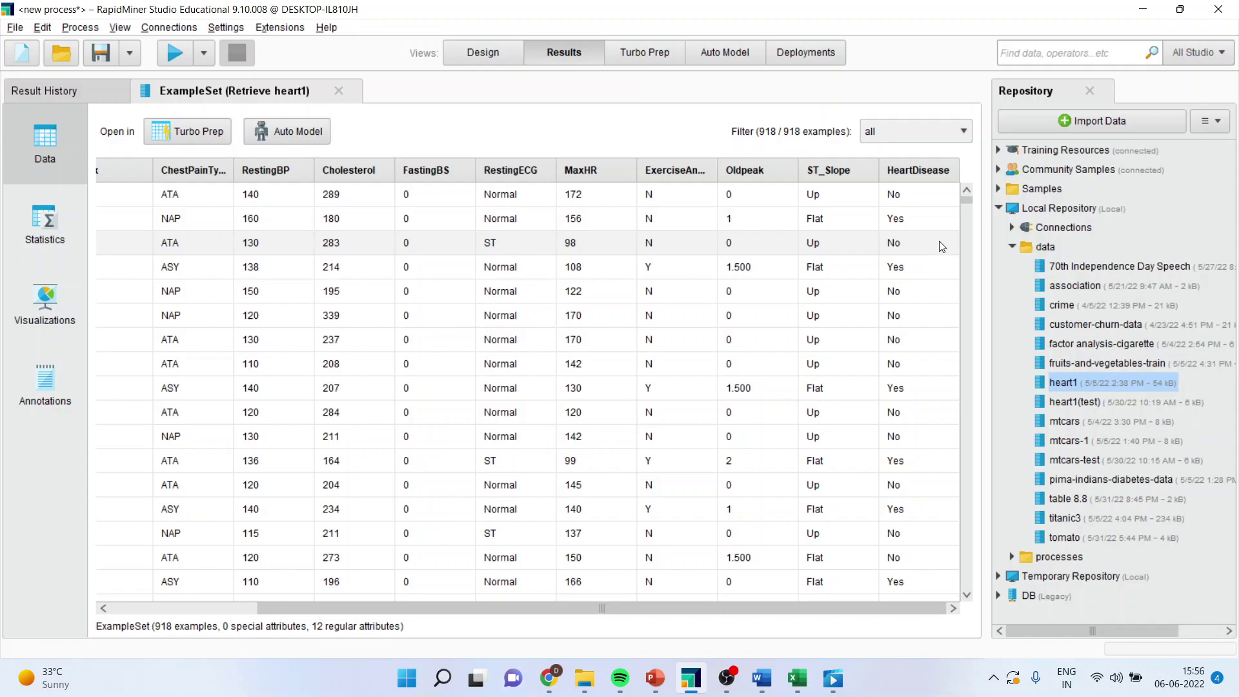
{"action": "left_click", "coordinate": [926, 176]}
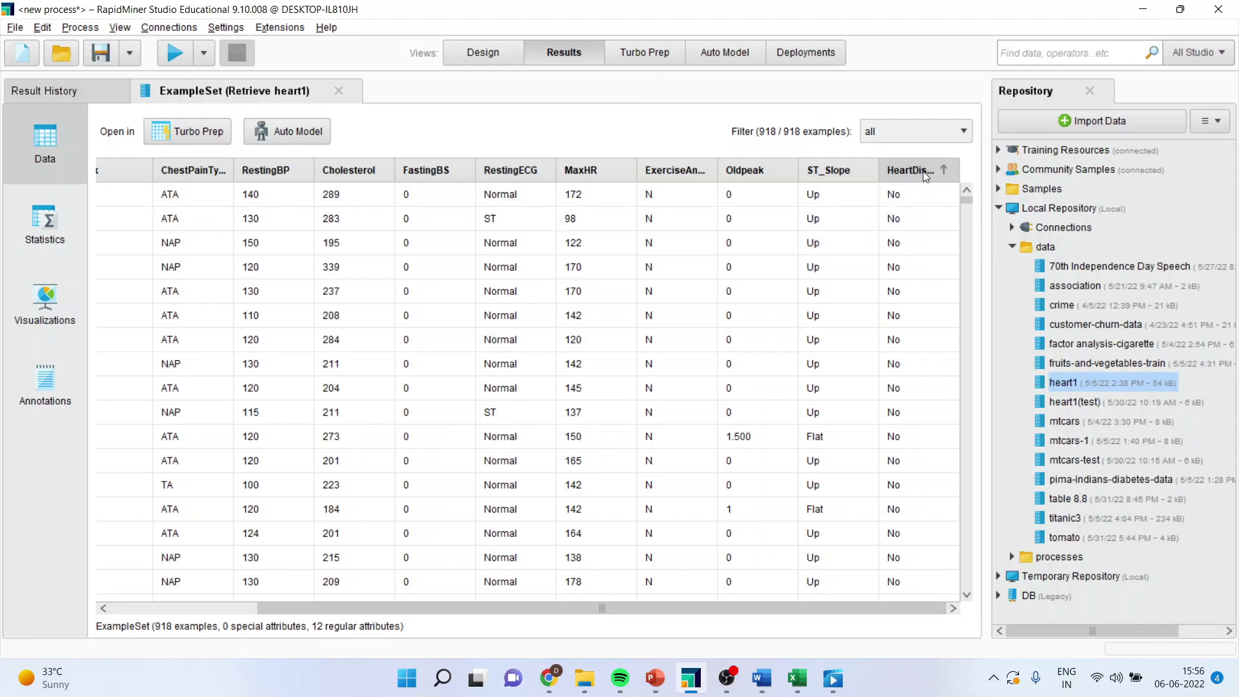
{"action": "left_click", "coordinate": [926, 176]}
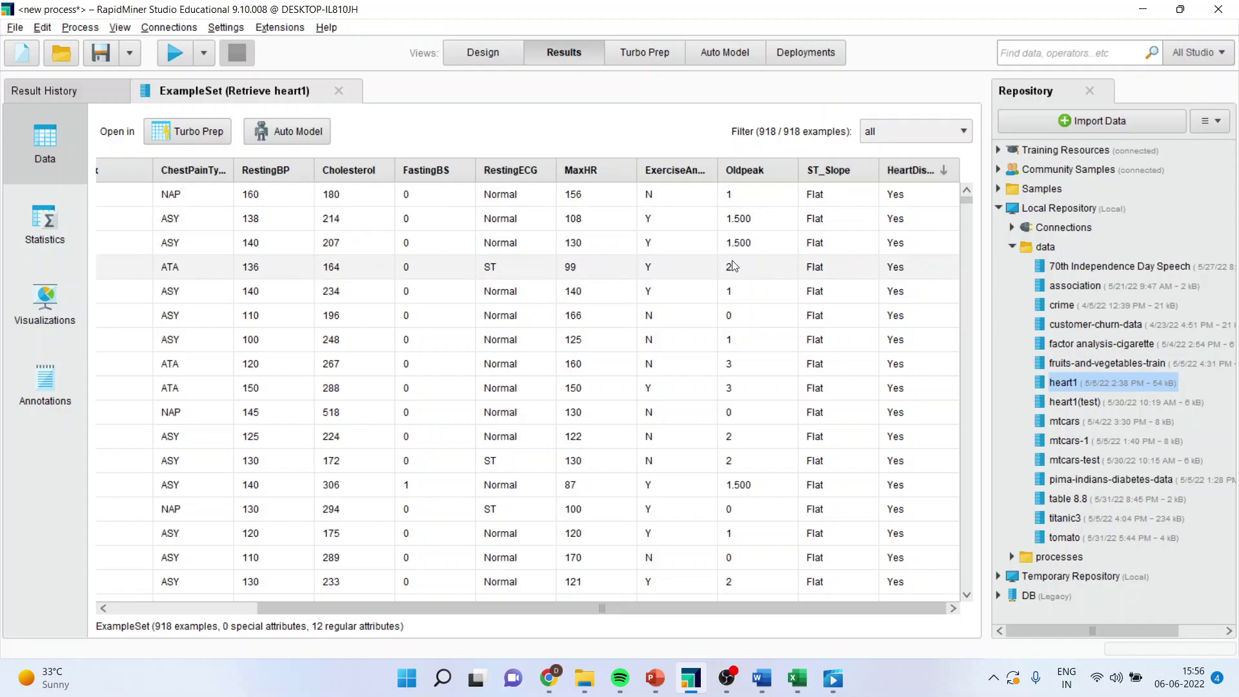
- In the process design, disconnect Retrieve heart1 from the result port and feed its output into a new Select Attributes operator
{"action": "left_click", "coordinate": [489, 53]}
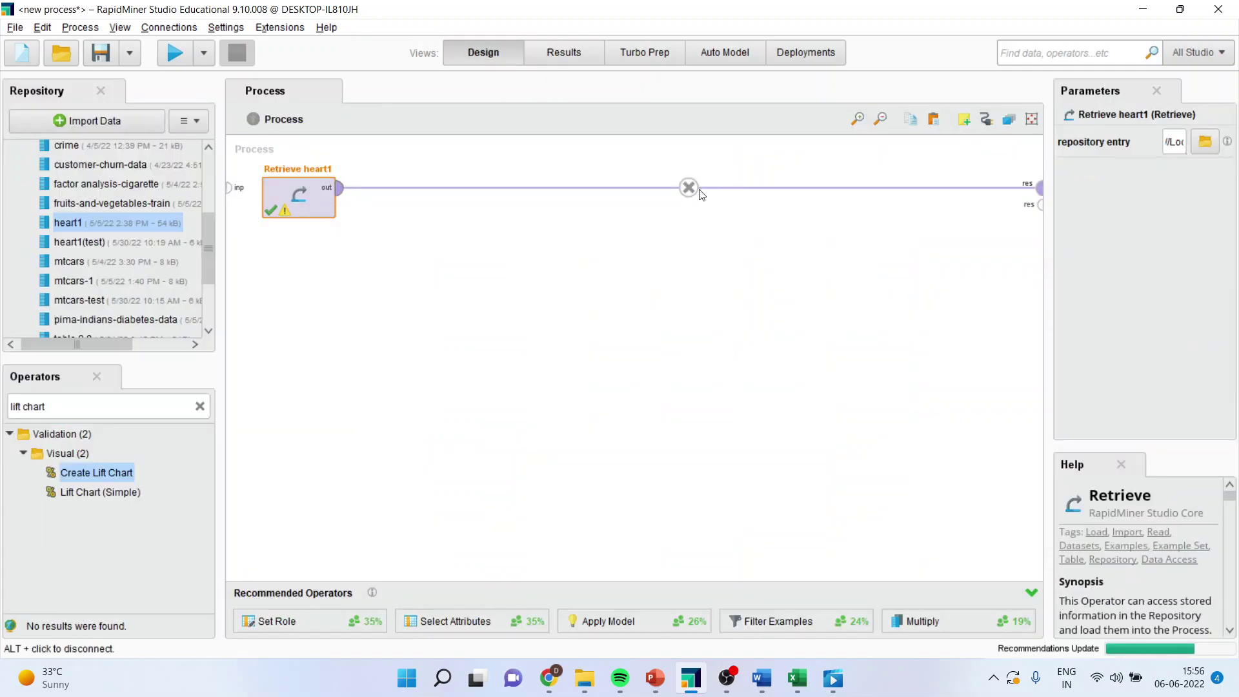
{"action": "left_click", "coordinate": [688, 188]}
{"action": "left_click", "coordinate": [118, 407]}
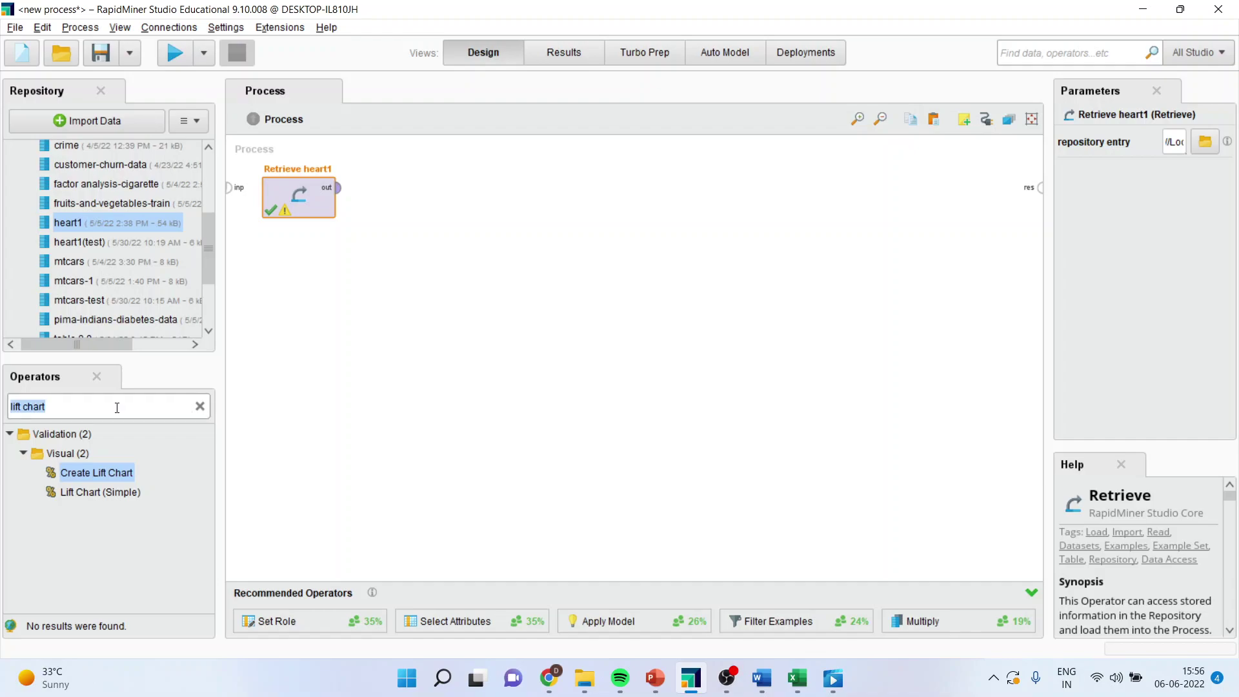
{"action": "type", "text": "select"}
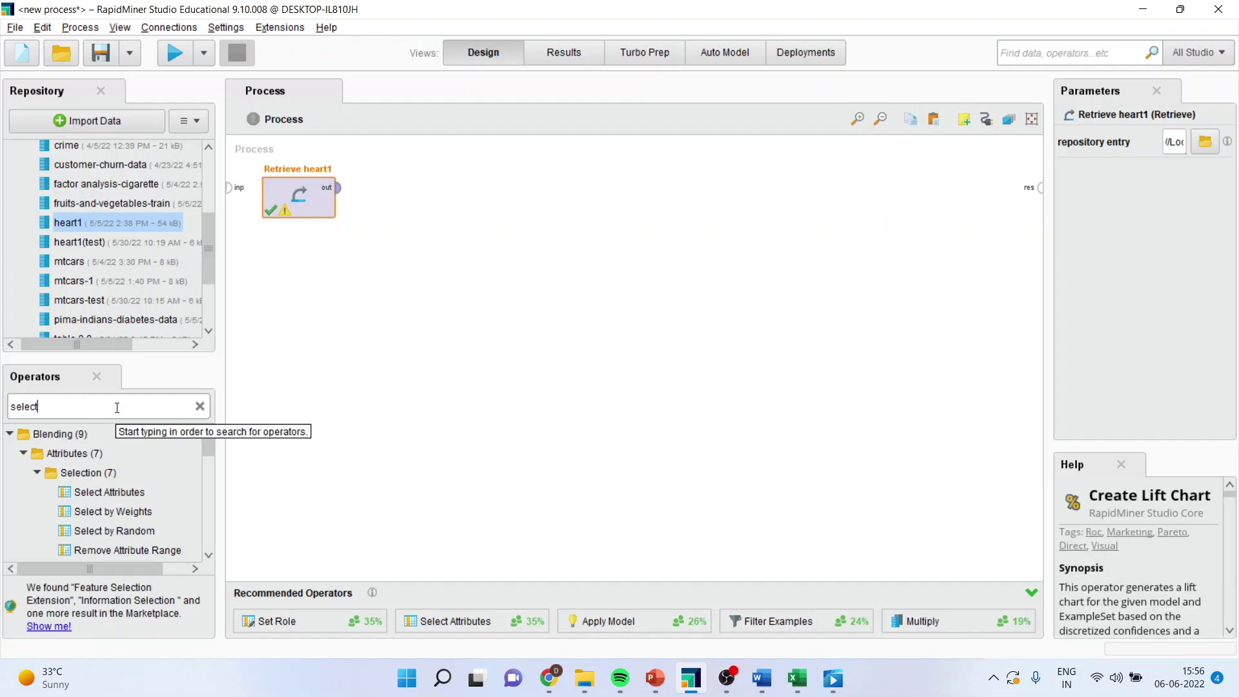
{"action": "left_click_drag", "start_coordinate": [110, 492], "coordinate": [314, 382]}
{"action": "left_click_drag", "start_coordinate": [416, 206], "coordinate": [416, 190]}
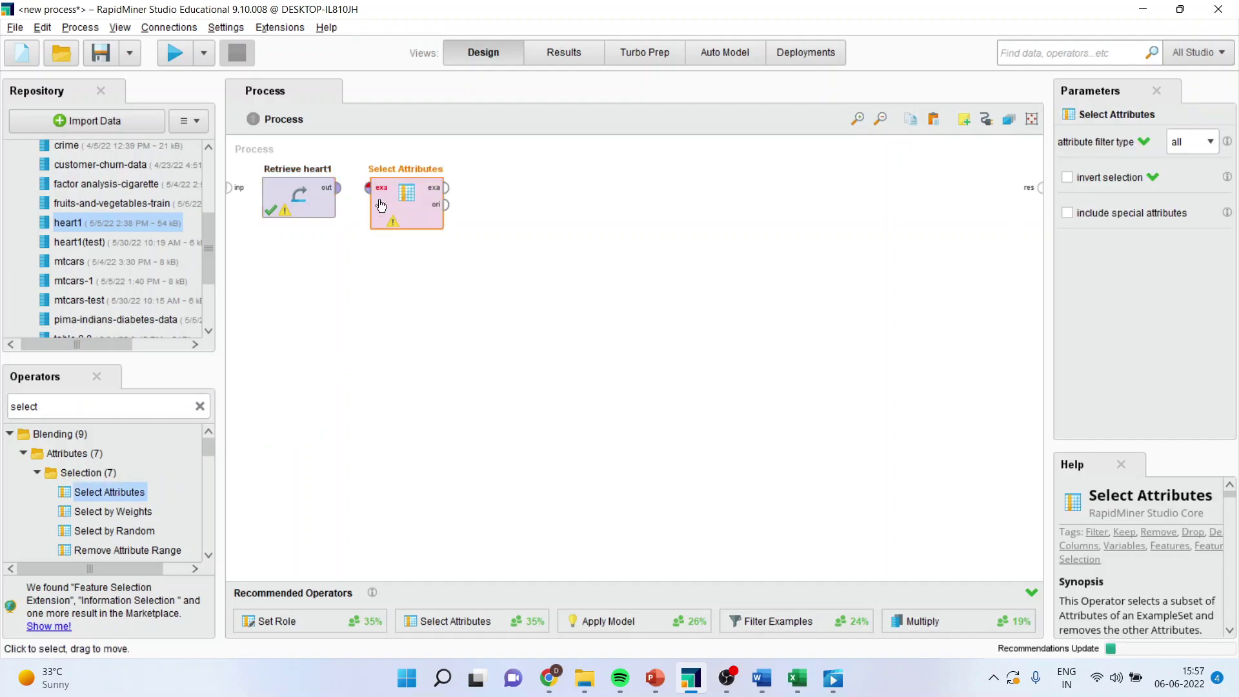
{"action": "left_click_drag", "start_coordinate": [338, 188], "coordinate": [366, 189]}
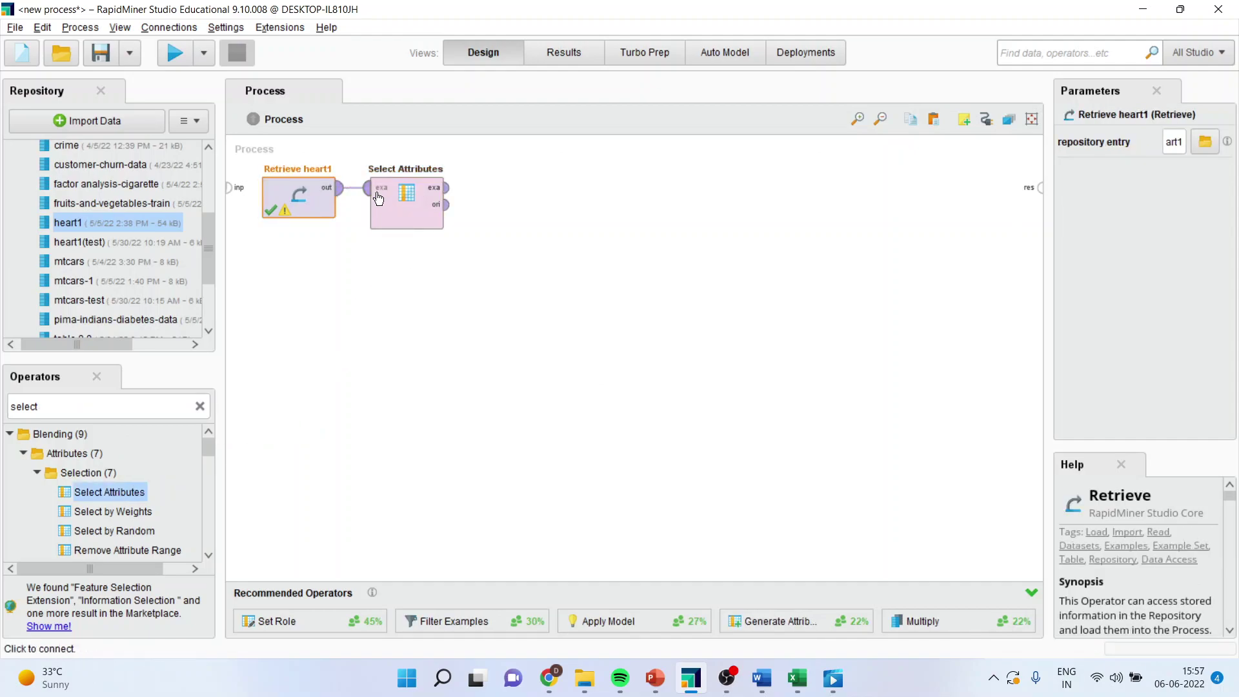
{"action": "left_click", "coordinate": [450, 189]}
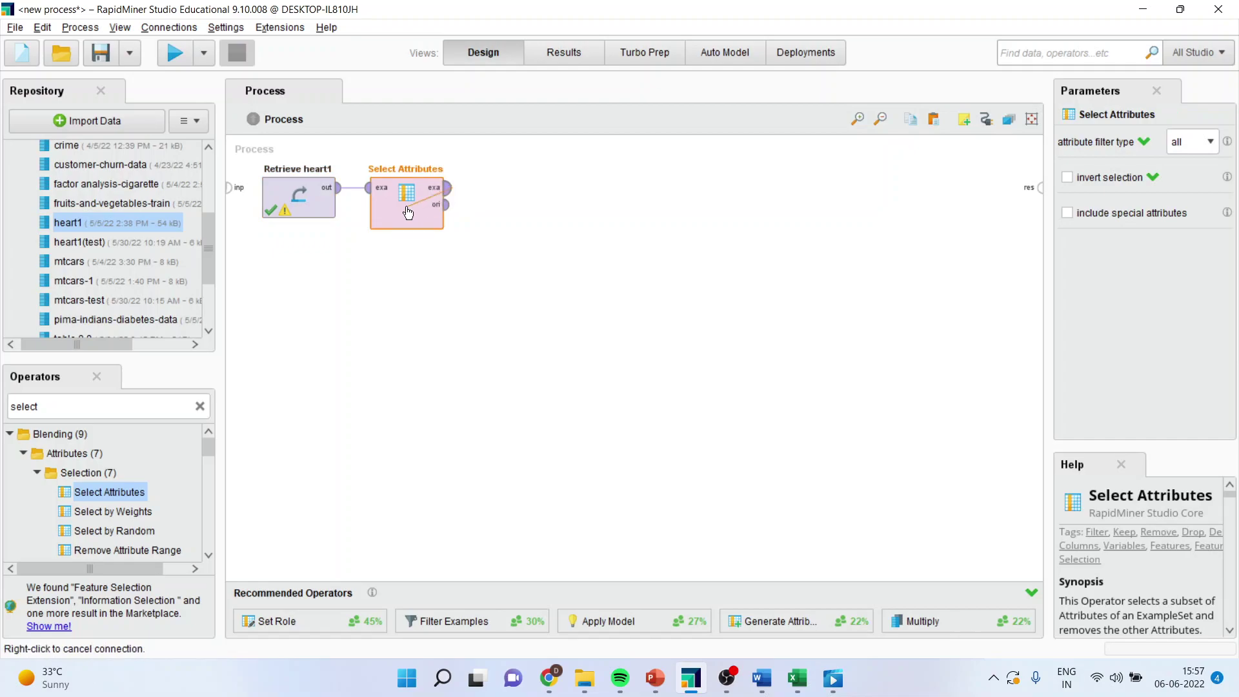
{"action": "left_click", "coordinate": [465, 194]}
{"action": "double_click", "coordinate": [465, 194]}
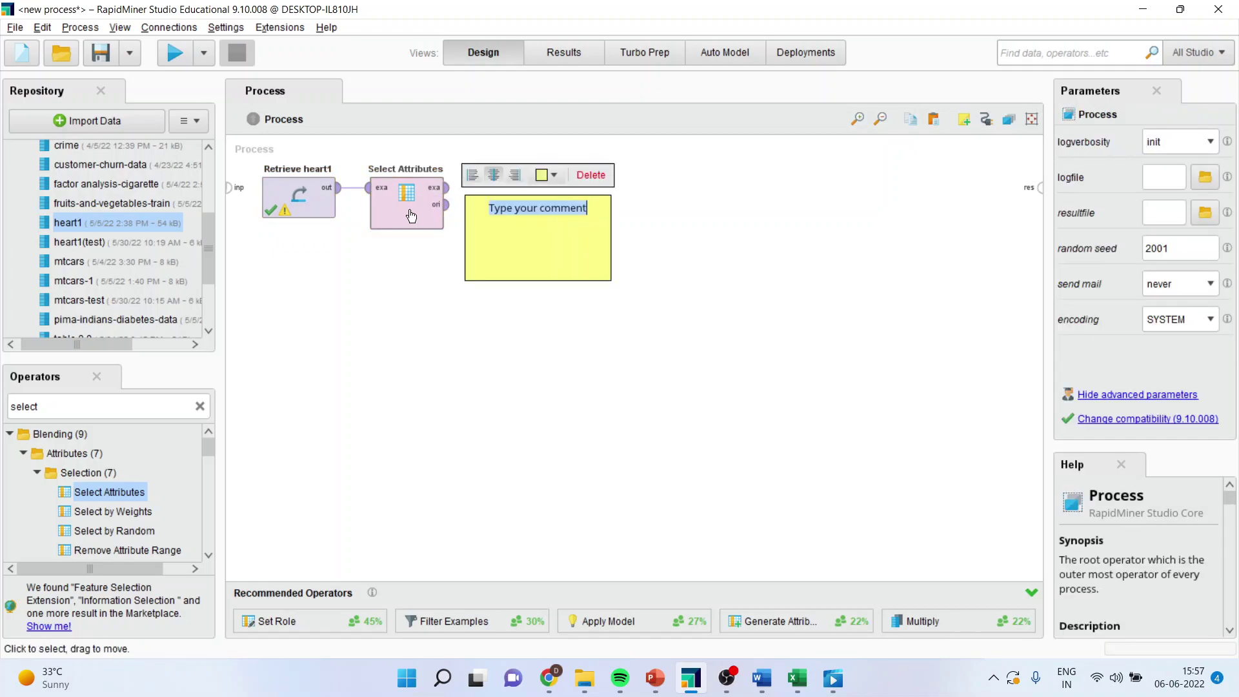
{"action": "left_click", "coordinate": [600, 180]}
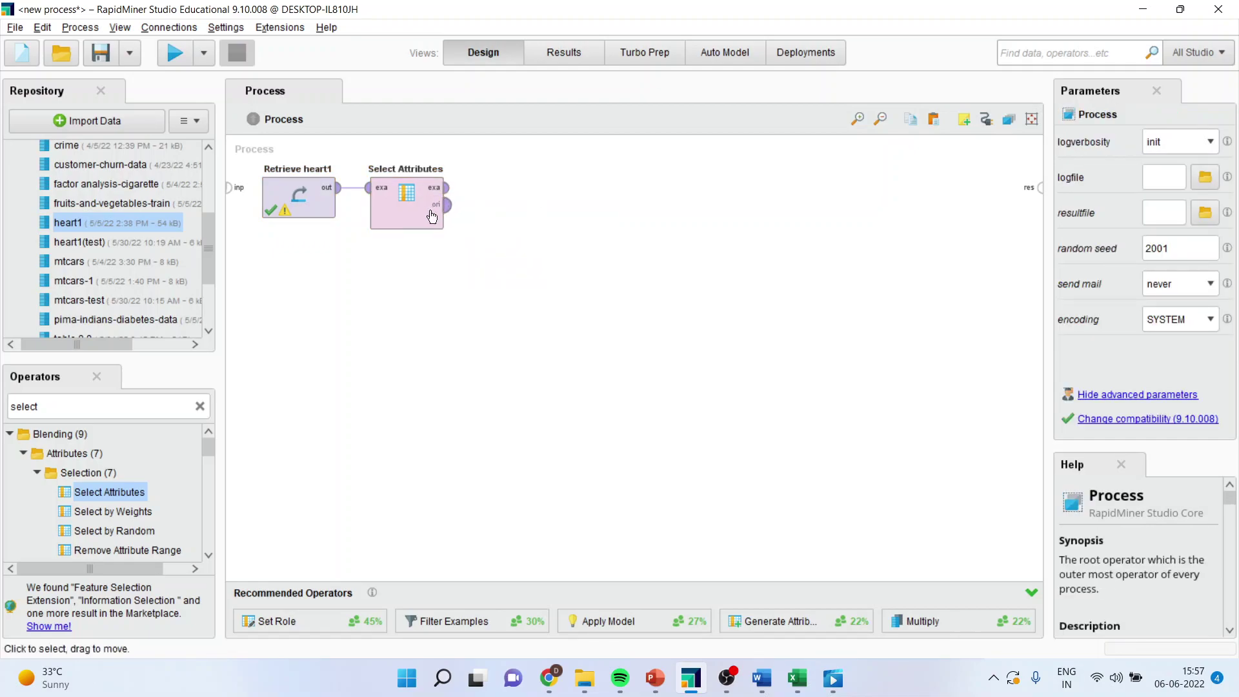
- Set the attribute filter type of the Select Attributes operator to subset
{"action": "left_click", "coordinate": [401, 211]}
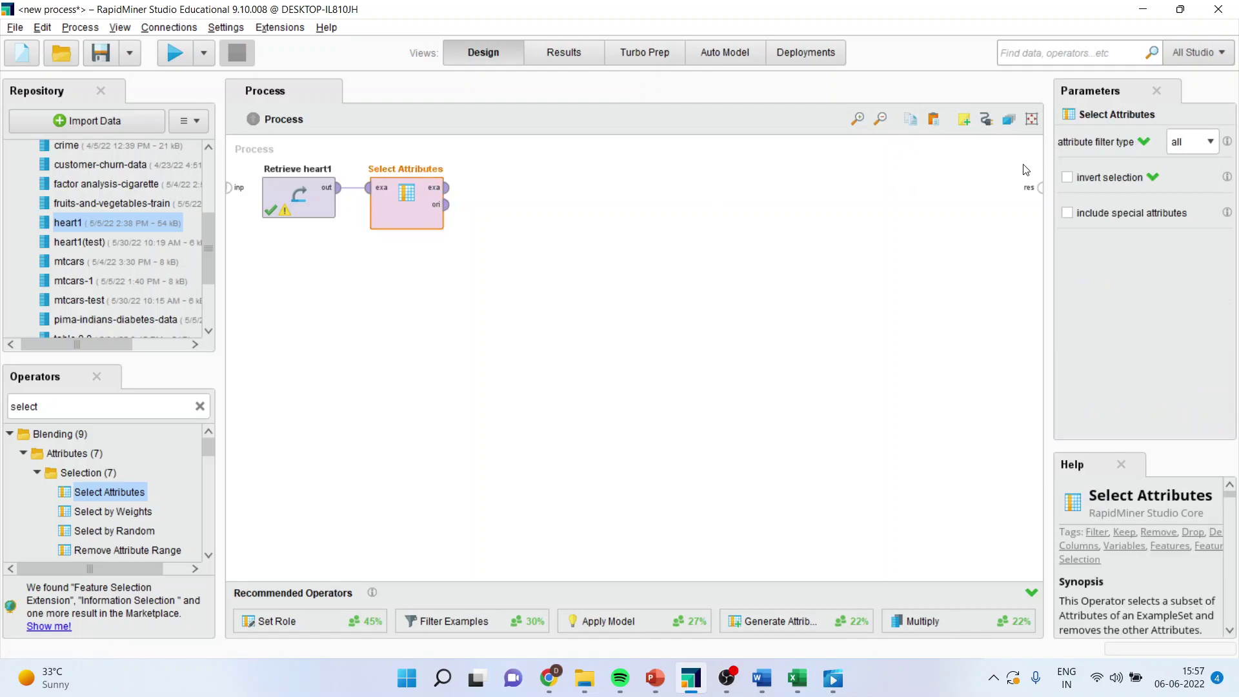
{"action": "left_click", "coordinate": [1204, 148]}
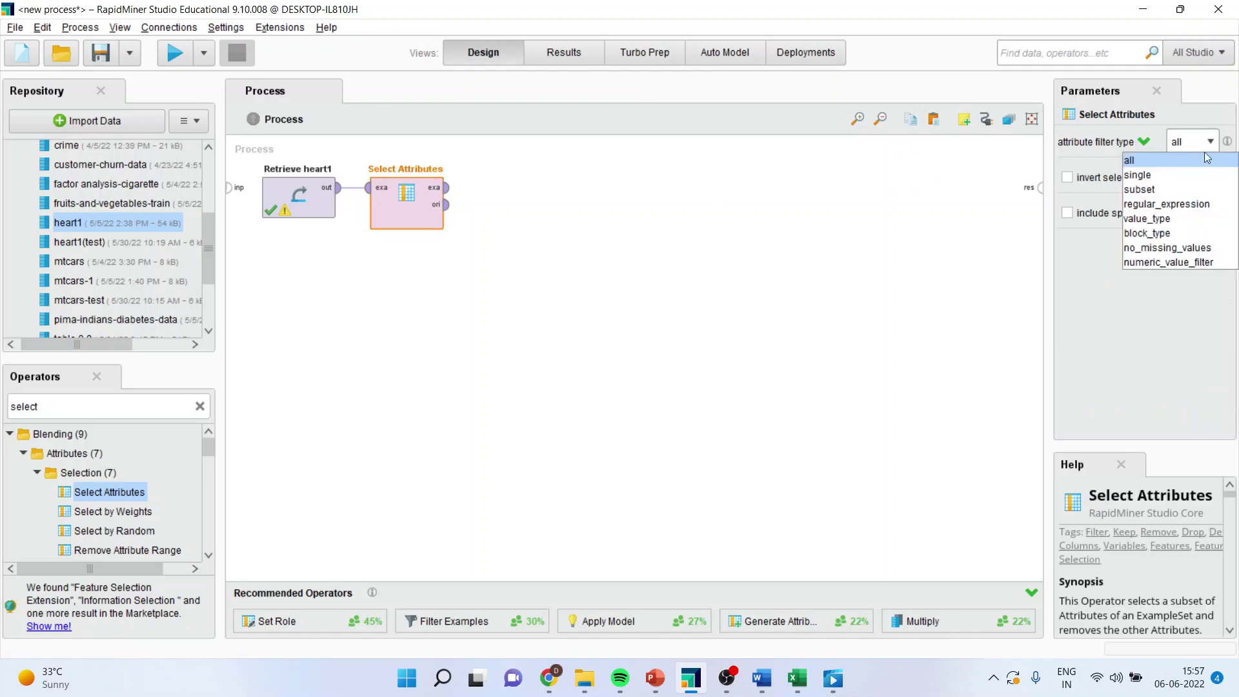
{"action": "left_click", "coordinate": [1187, 189]}
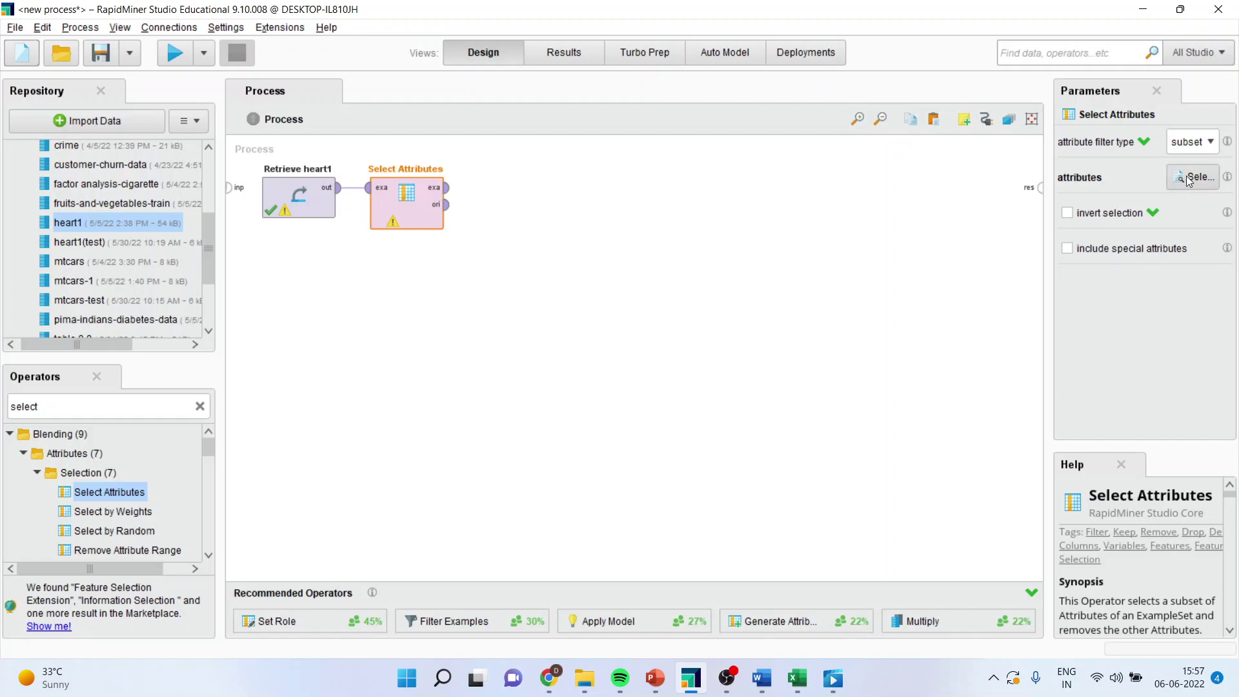
- Add Age, Cholesterol, FastingBS and HeartDisease to the selected attributes of the Select Attributes operator
{"action": "left_click", "coordinate": [1189, 178]}
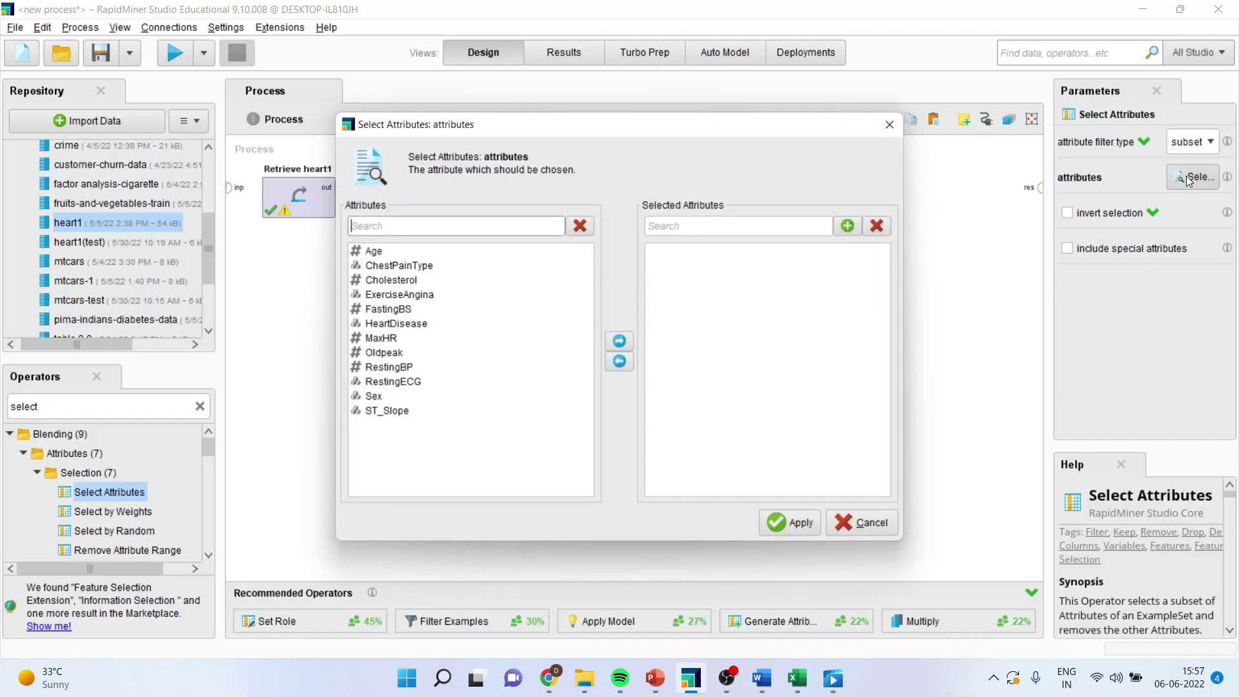
{"action": "left_click", "coordinate": [374, 252]}
{"action": "left_click", "coordinate": [620, 340]}
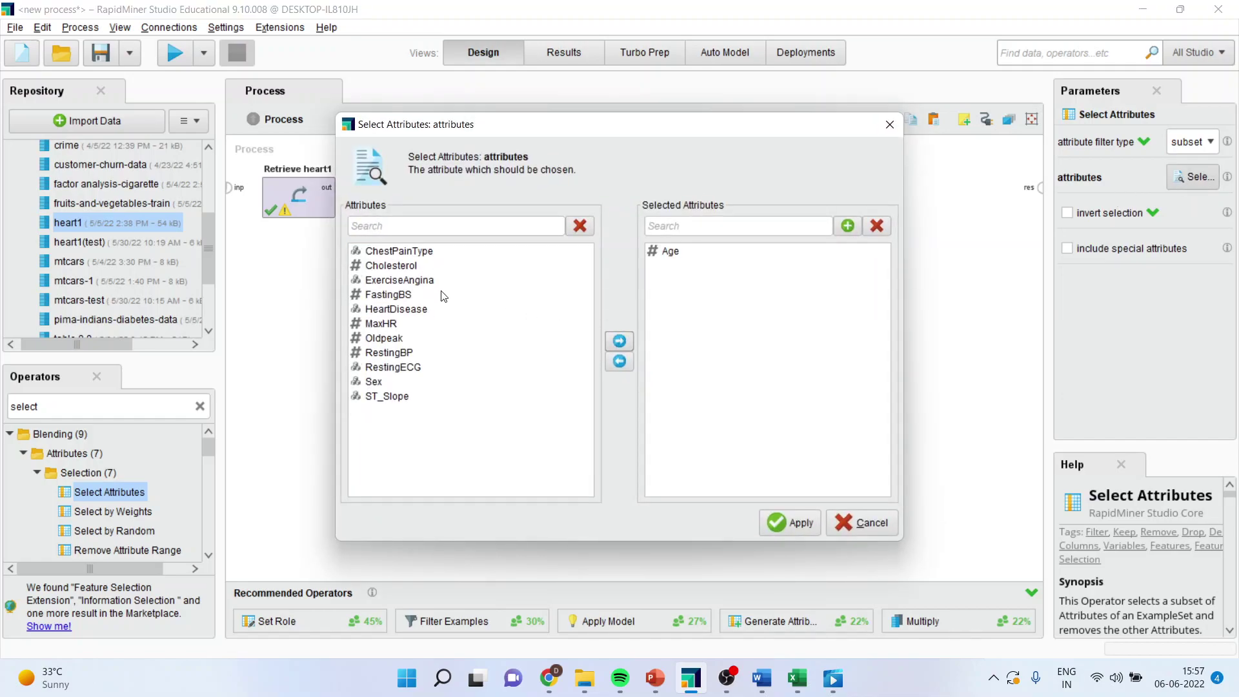
{"action": "left_click", "coordinate": [405, 266]}
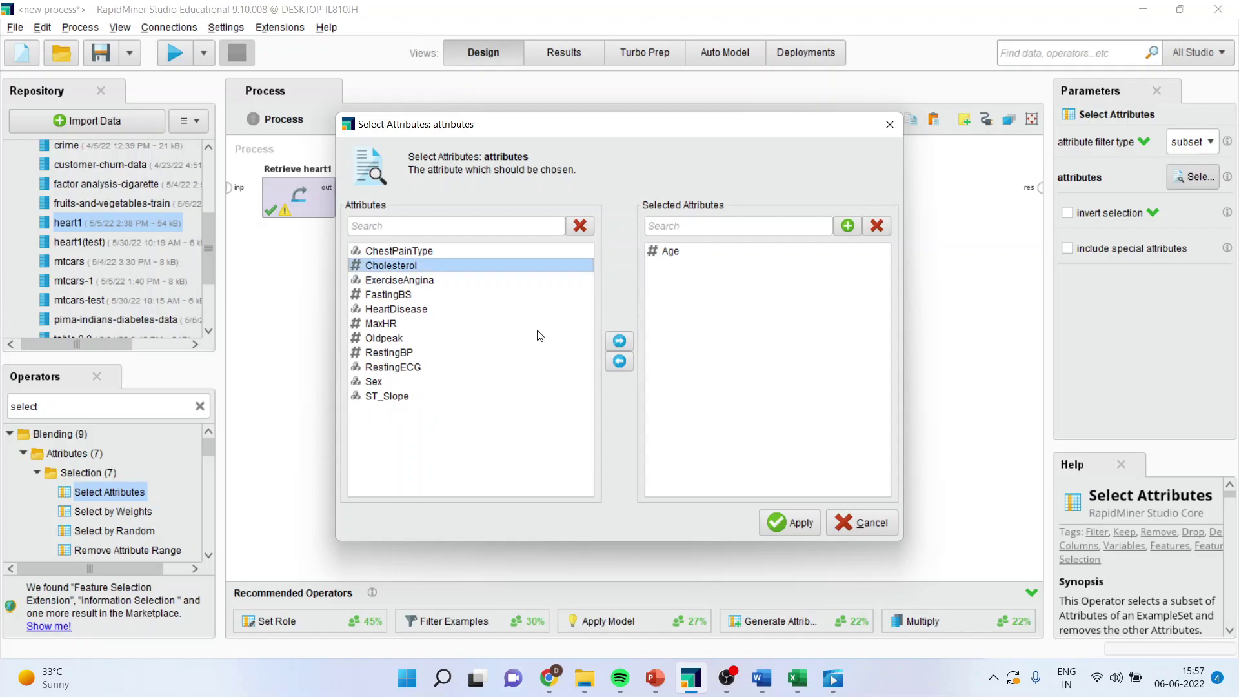
{"action": "left_click", "coordinate": [620, 342]}
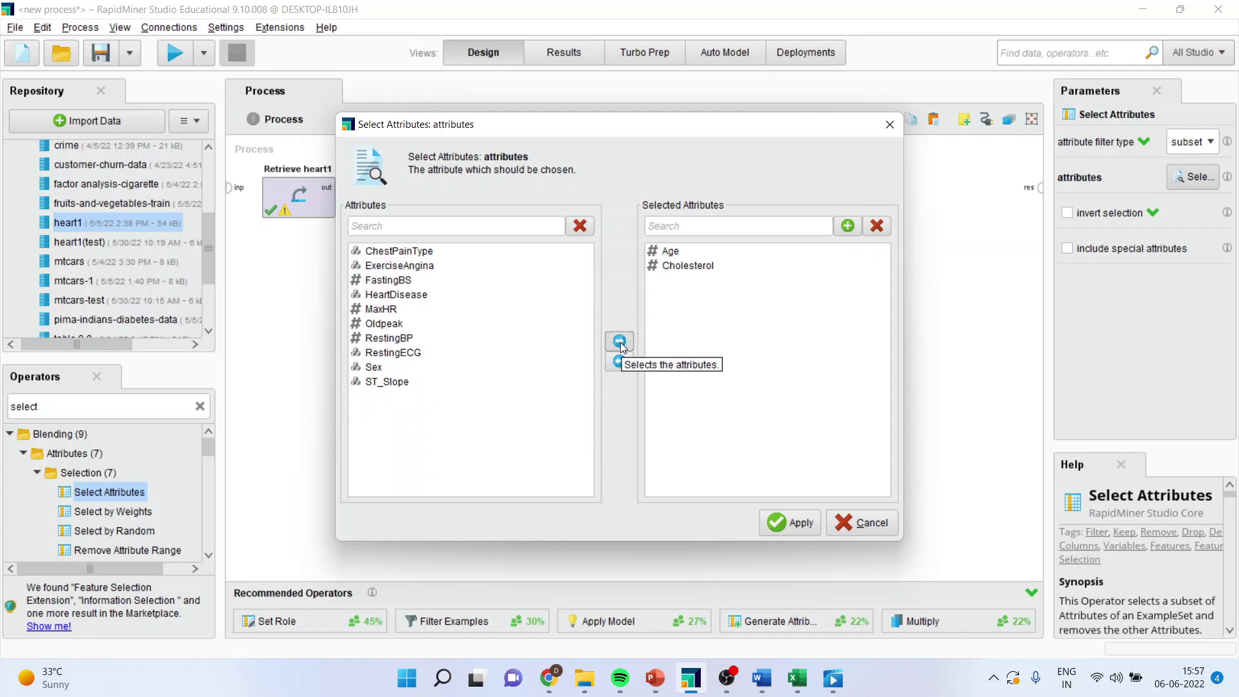
{"action": "left_click", "coordinate": [402, 283]}
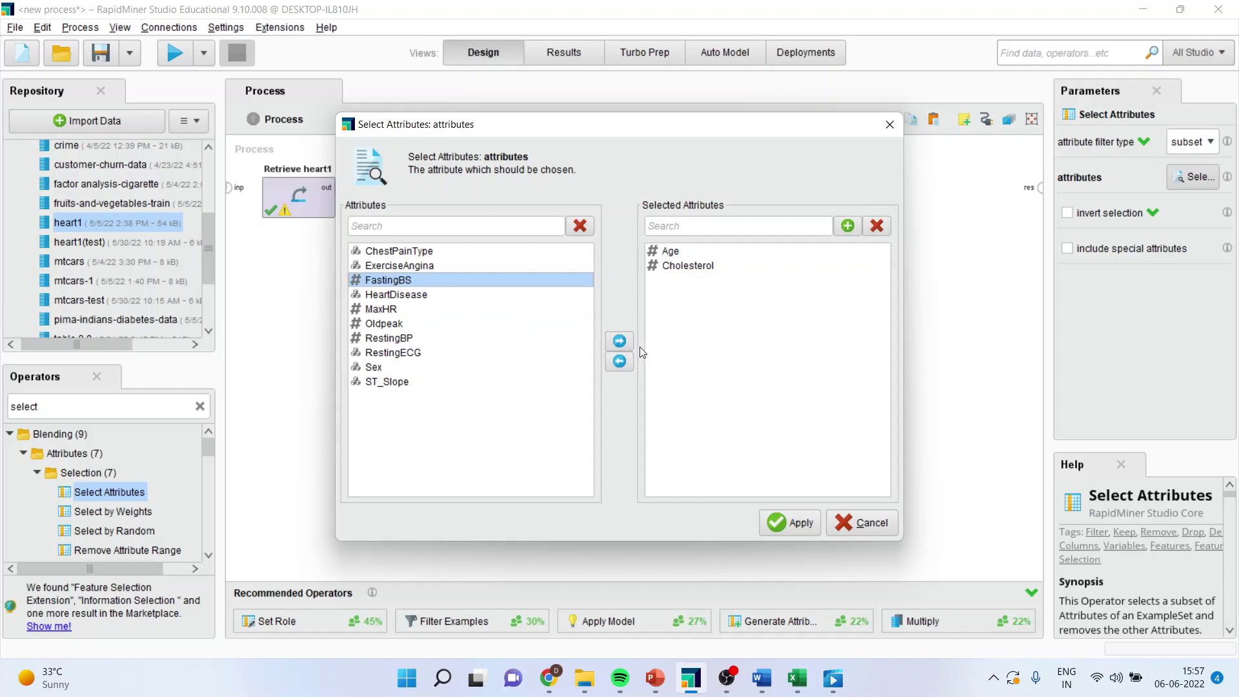
{"action": "left_click", "coordinate": [621, 341]}
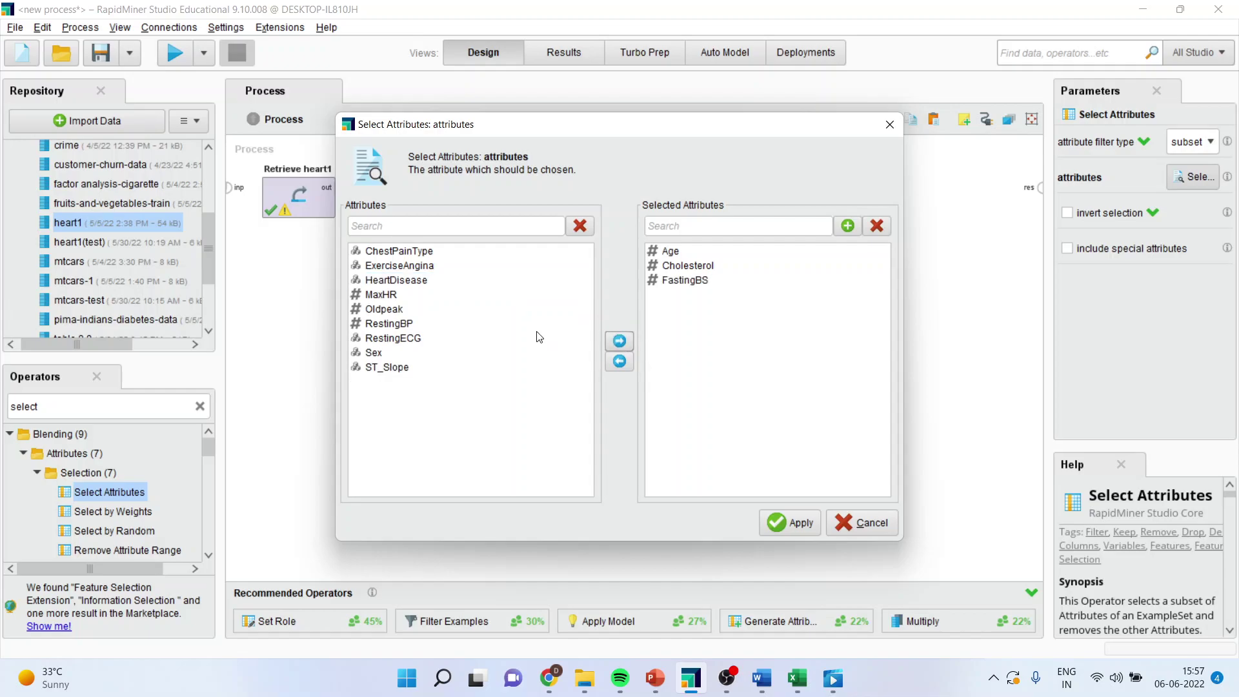
{"action": "left_click", "coordinate": [409, 283]}
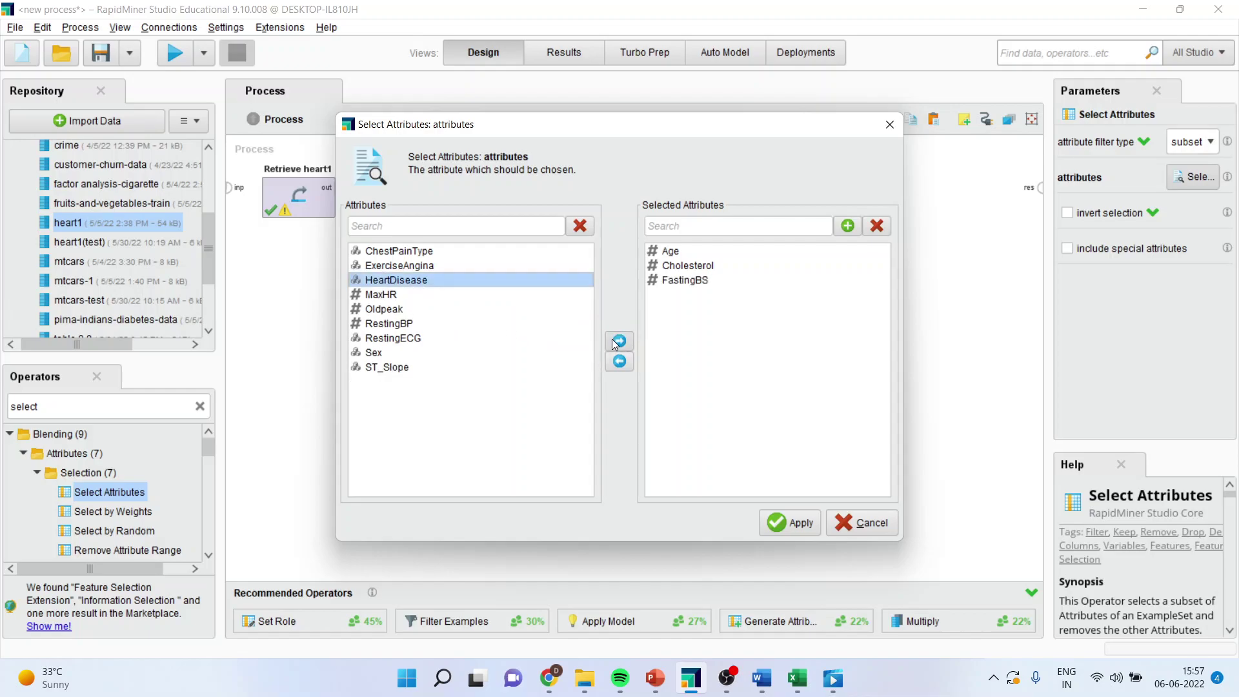
{"action": "left_click", "coordinate": [618, 341]}
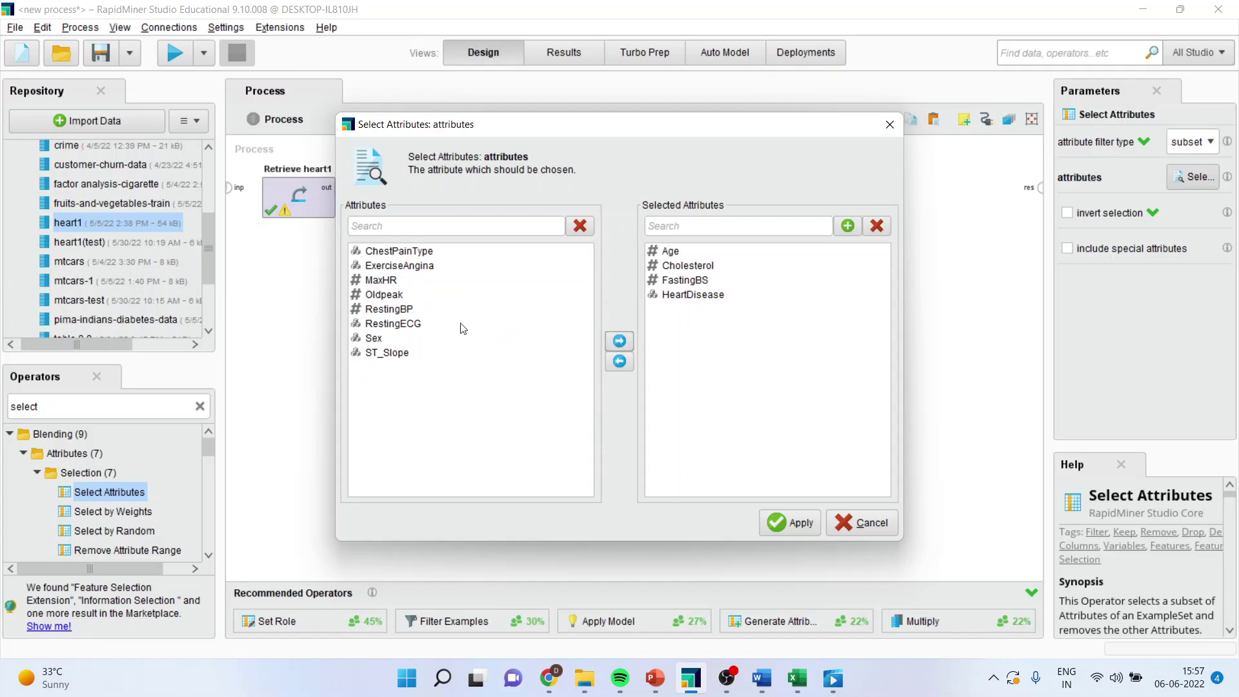
- Add Oldpeak, RestingBP and Sex to the selected attributes and apply the selection
{"action": "left_click", "coordinate": [396, 295]}
{"action": "left_click", "coordinate": [619, 342]}
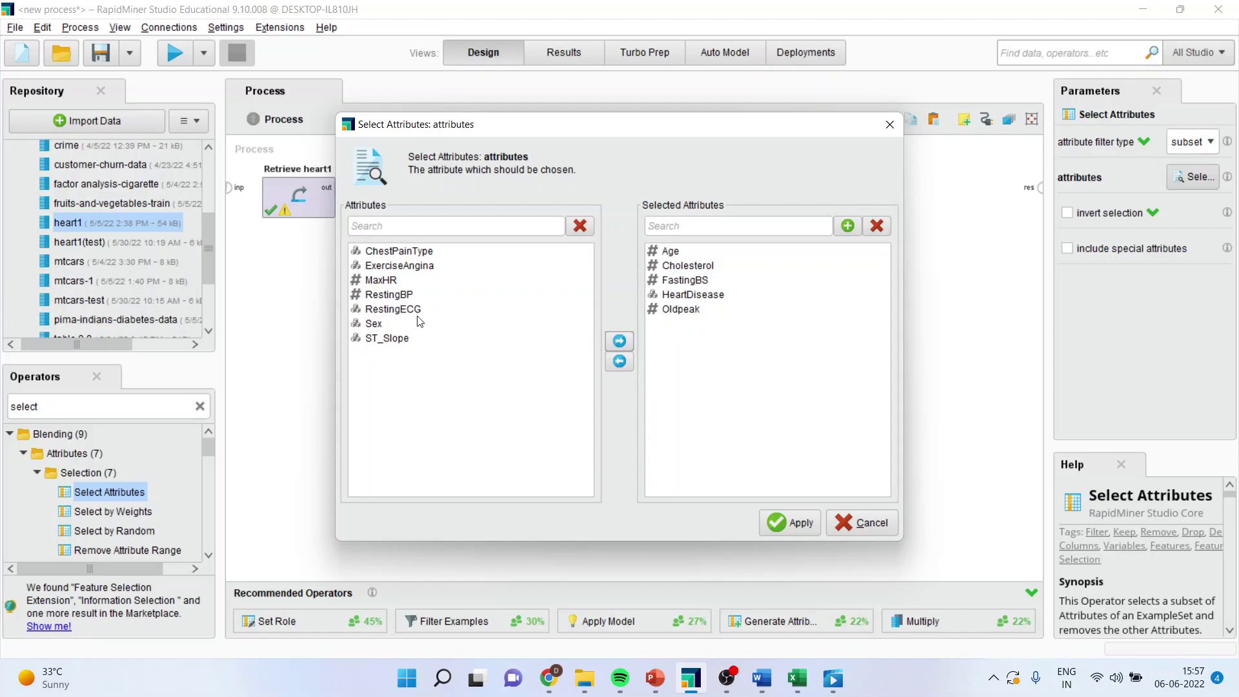
{"action": "left_click", "coordinate": [407, 295]}
{"action": "left_click", "coordinate": [619, 342]}
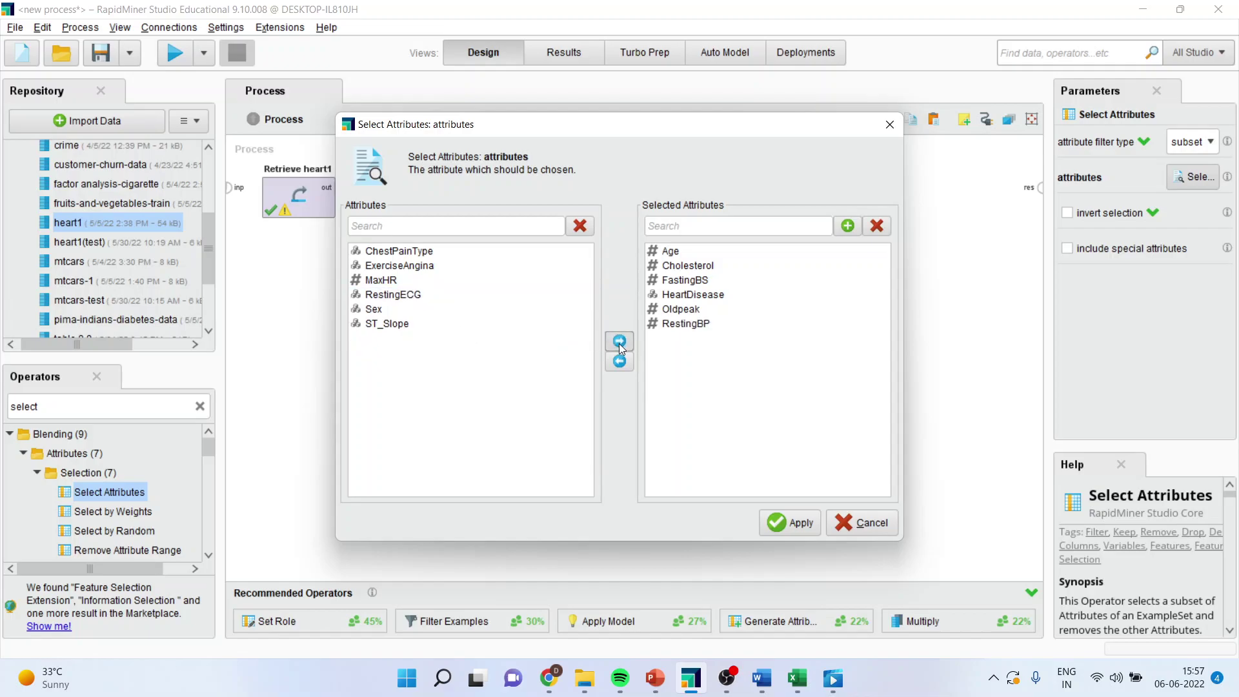
{"action": "left_click", "coordinate": [375, 310]}
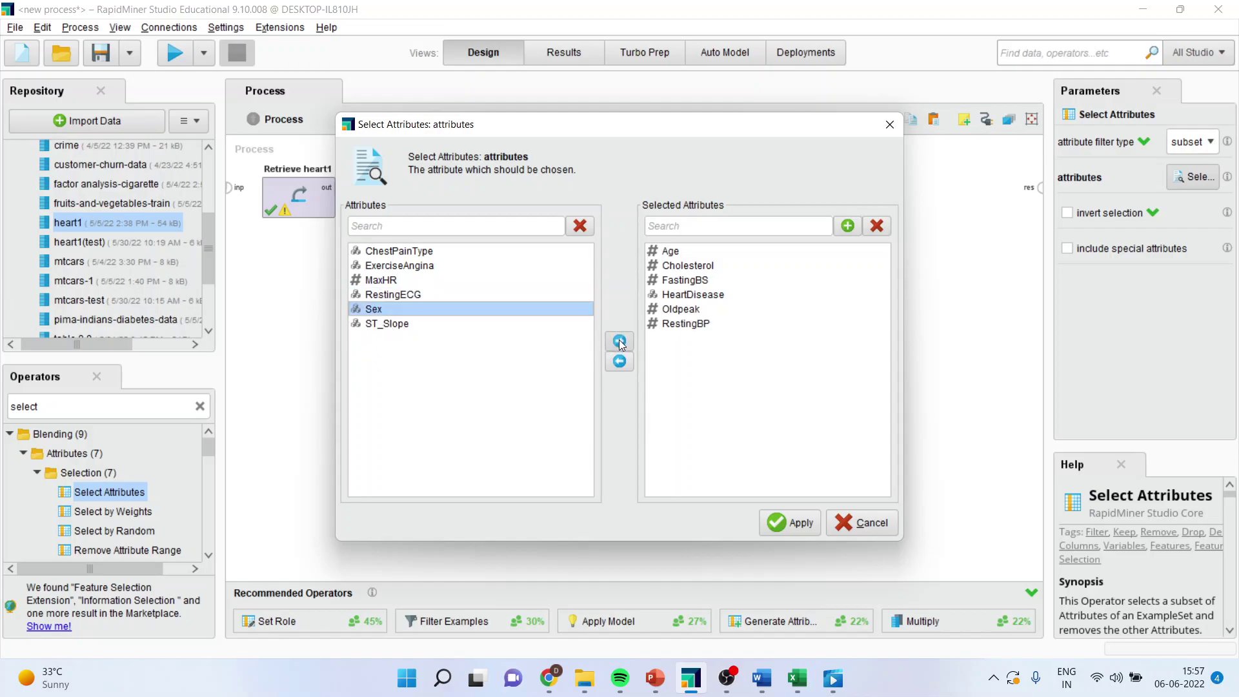
{"action": "left_click", "coordinate": [619, 342]}
{"action": "left_click", "coordinate": [790, 522]}
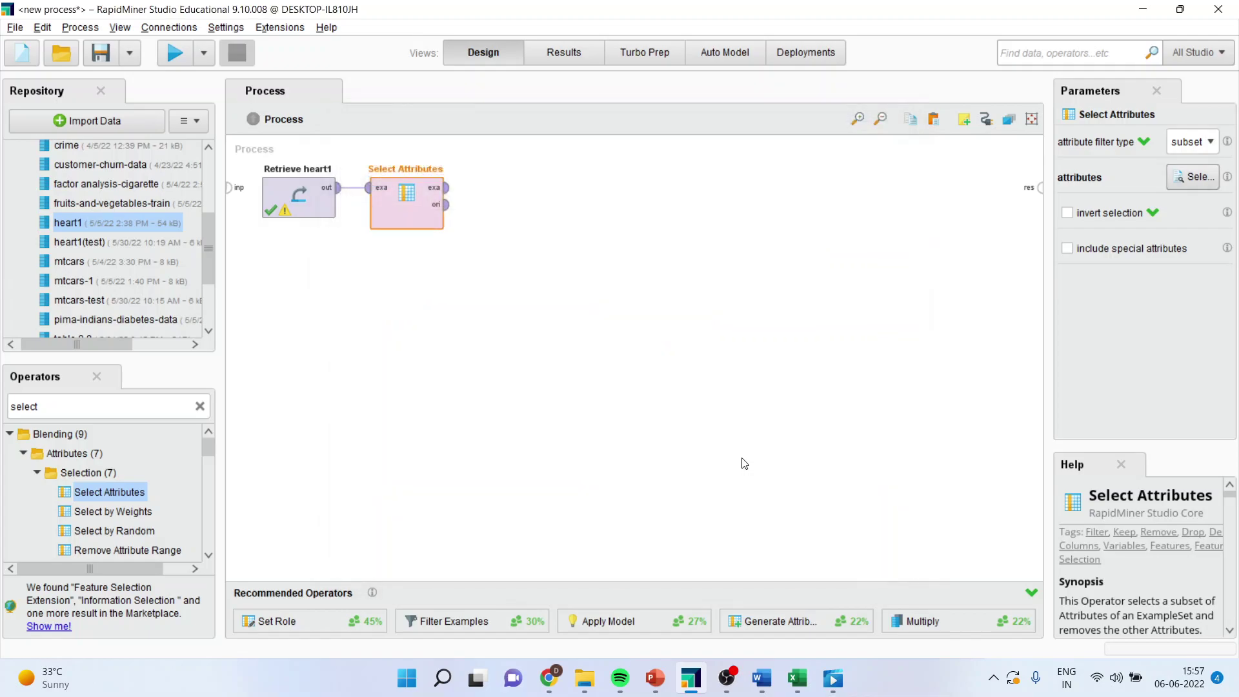
- Add a Set Role operator after Select Attributes and connect the example set output of Select Attributes to its input
{"action": "double_click", "coordinate": [105, 409]}
{"action": "type", "text": "set t"}
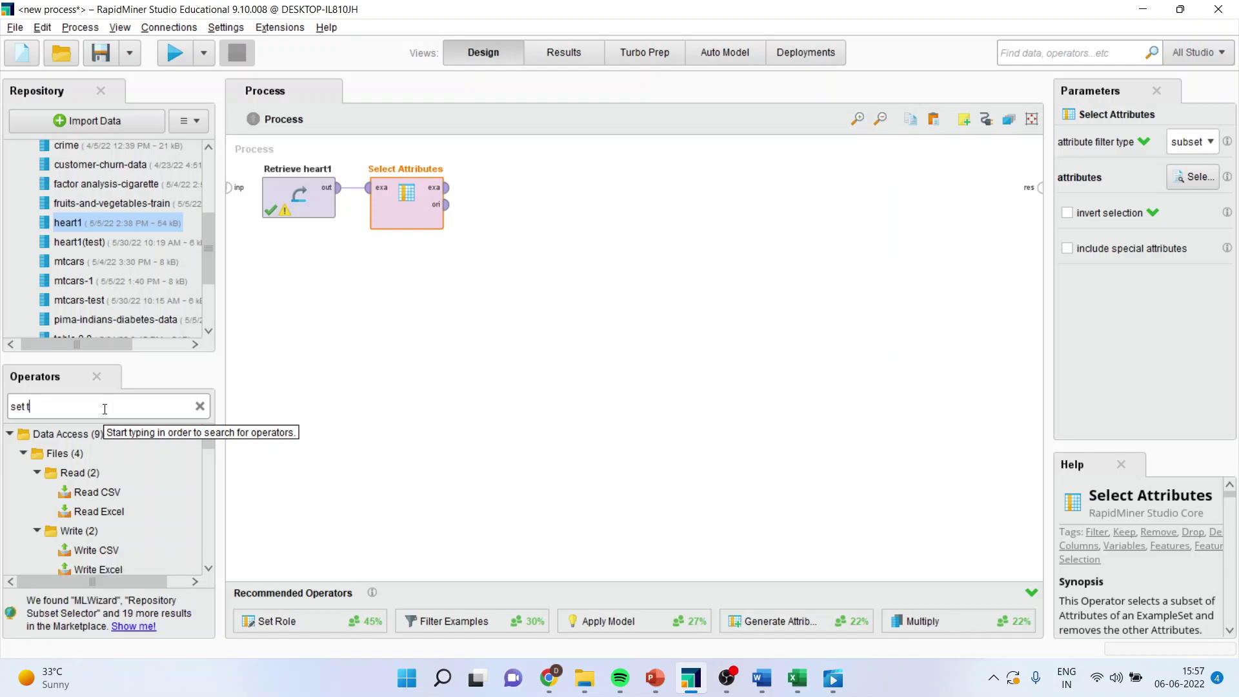
{"action": "type", "text": "ole"}
{"action": "left_click_drag", "start_coordinate": [93, 492], "coordinate": [459, 316]}
{"action": "left_click_drag", "start_coordinate": [502, 196], "coordinate": [502, 194]}
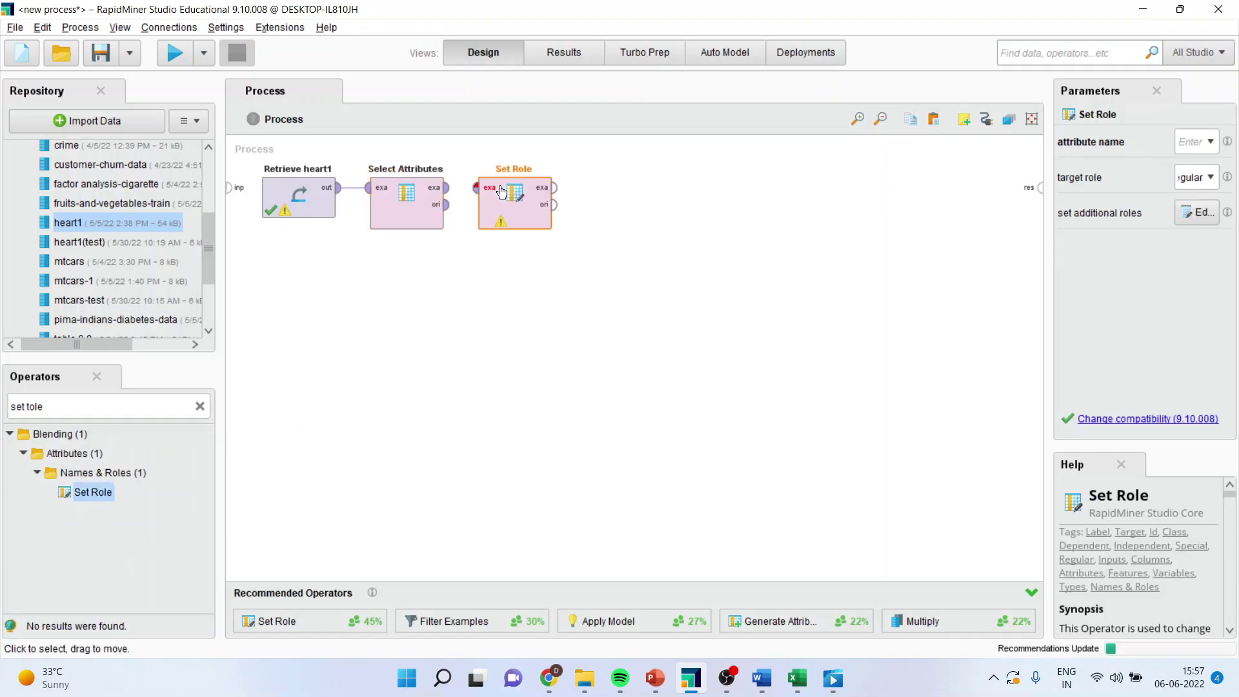
{"action": "left_click", "coordinate": [454, 192]}
{"action": "left_click", "coordinate": [476, 188]}
- Configure the Set Role operator to give the HeartDisease attribute the target role label
{"action": "left_click", "coordinate": [515, 203]}
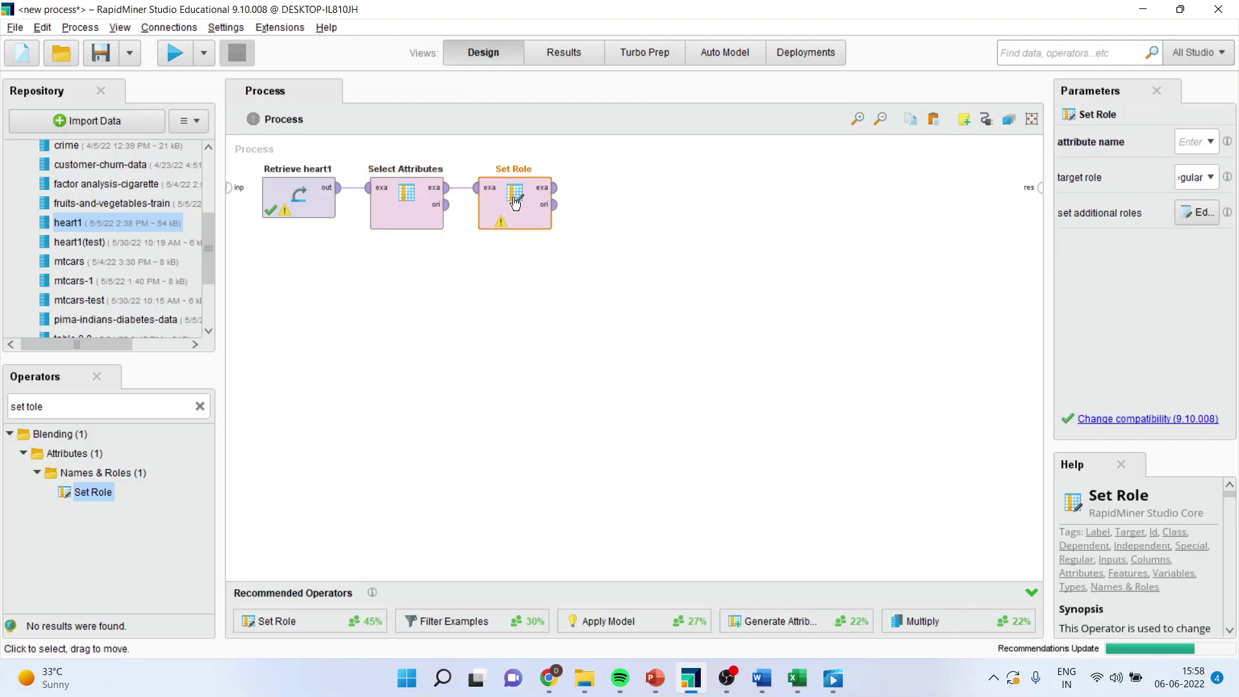
{"action": "left_click", "coordinate": [1210, 143]}
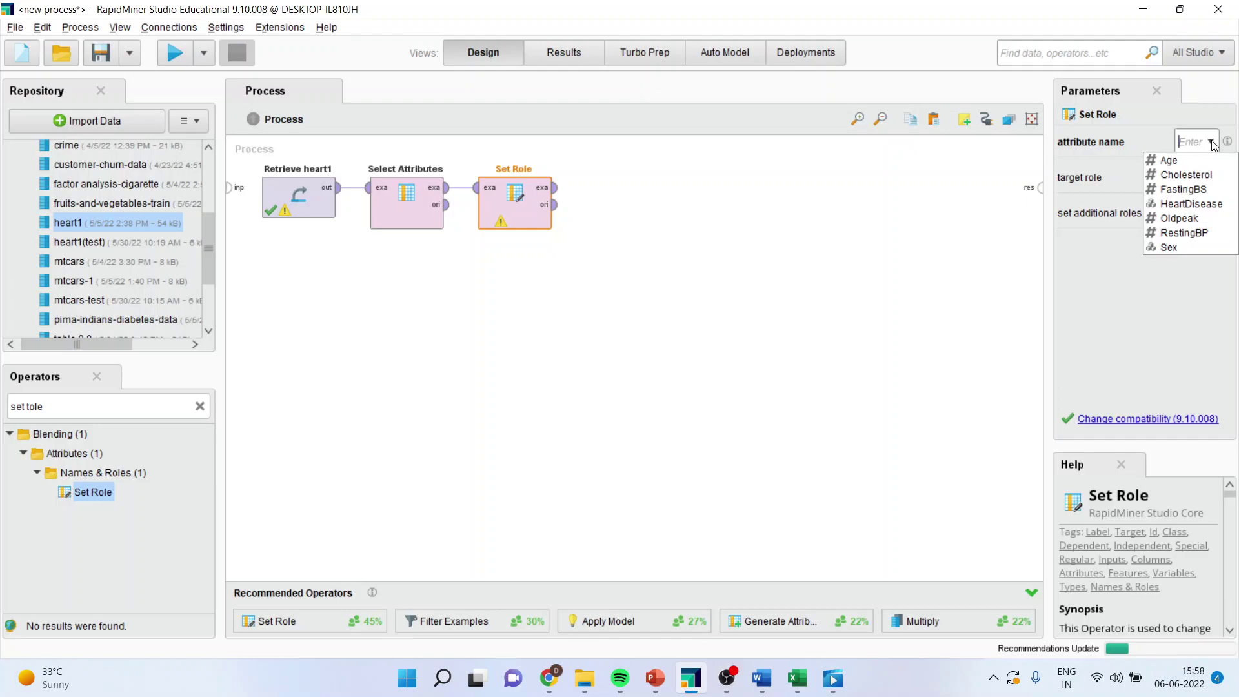
{"action": "left_click", "coordinate": [1203, 203]}
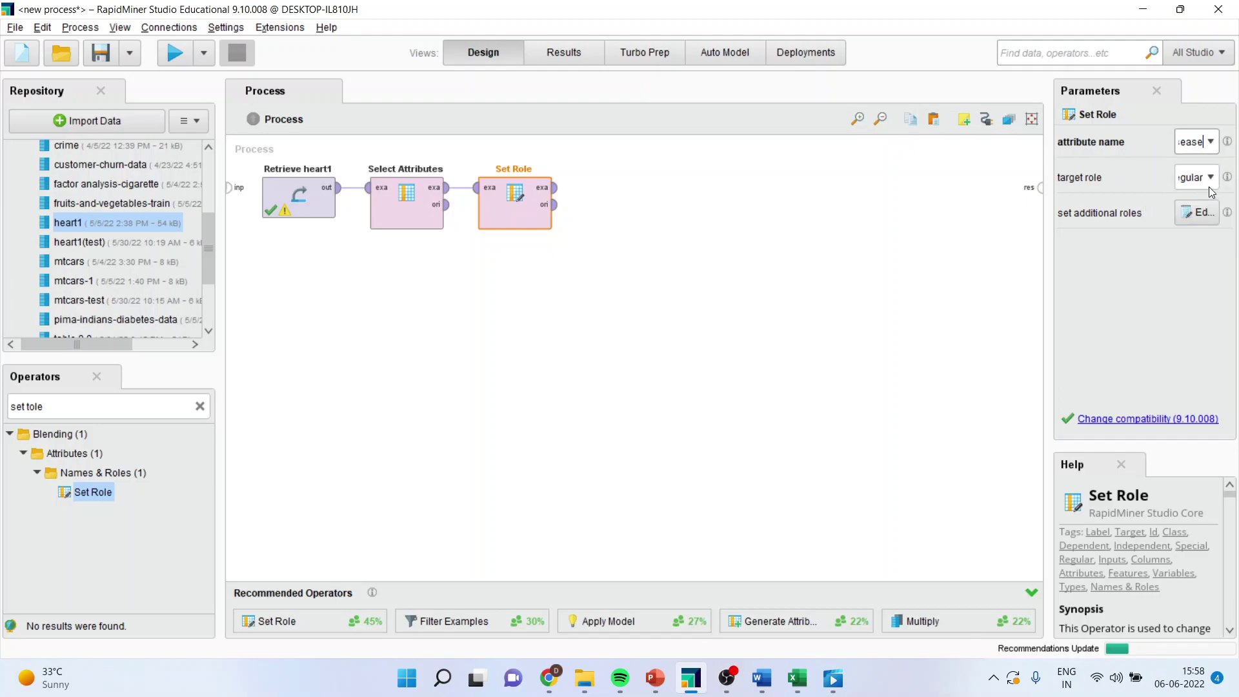
{"action": "left_click", "coordinate": [1212, 178]}
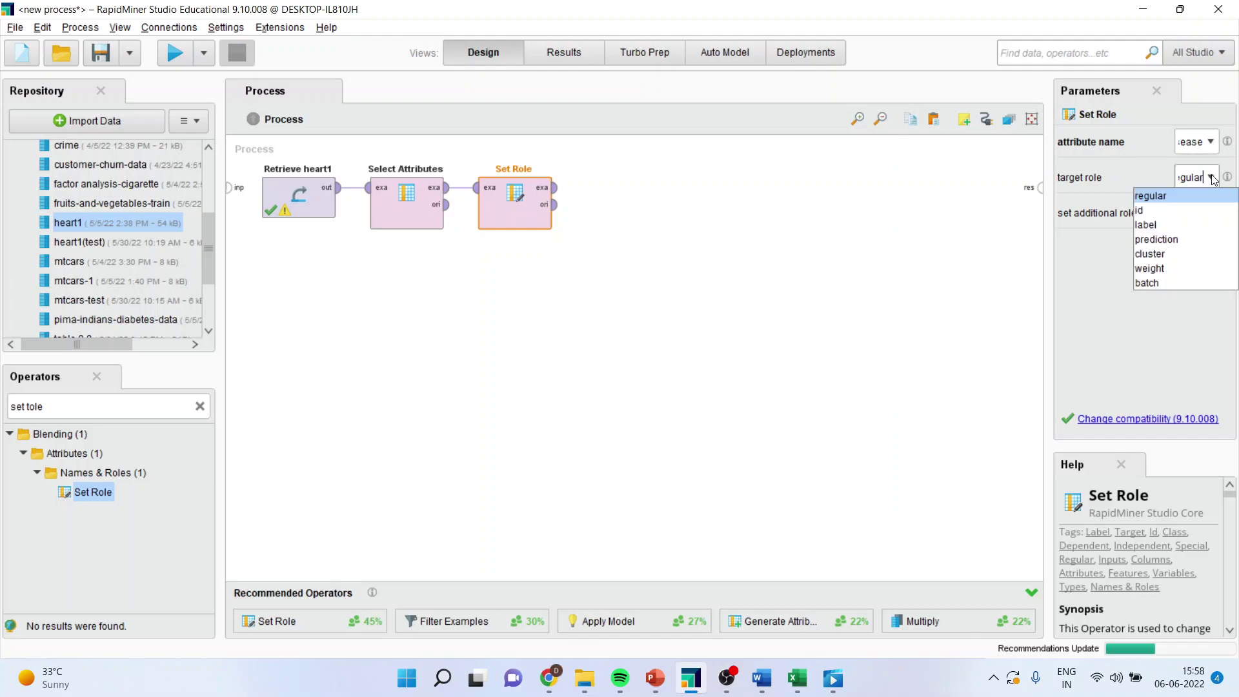
{"action": "left_click", "coordinate": [1178, 225]}
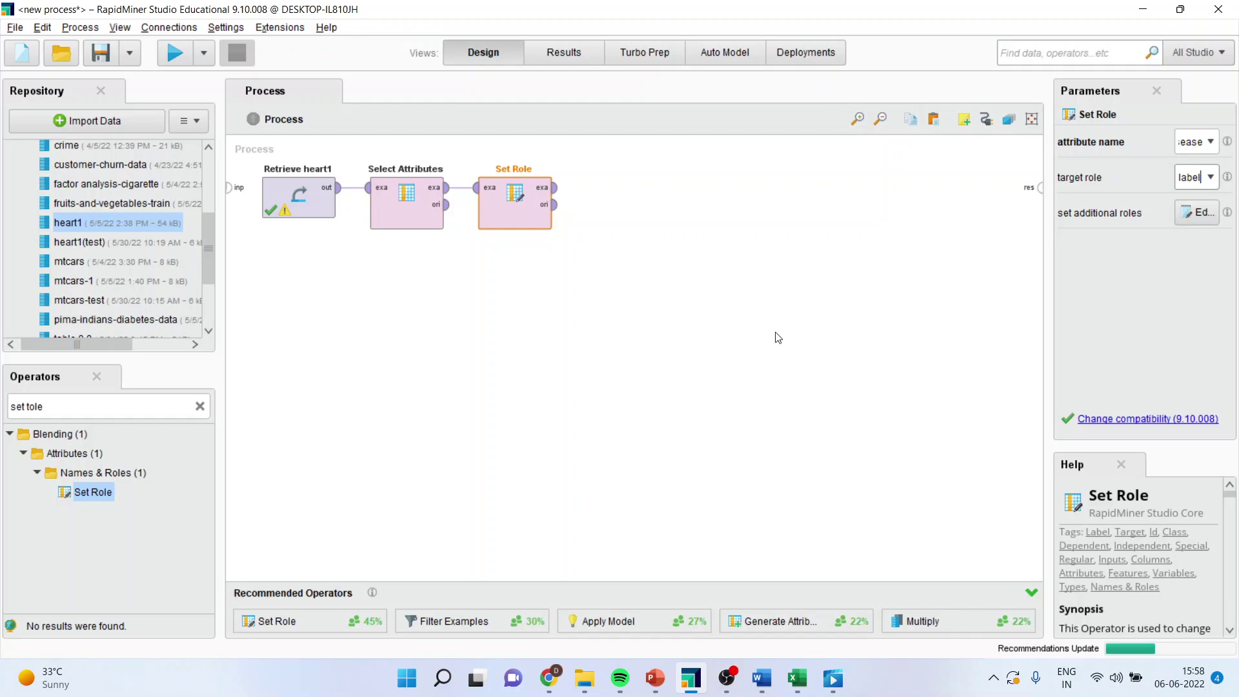
- Add a Cross Validation operator after Set Role and connect the example set output of Set Role to its input
{"action": "left_click", "coordinate": [68, 403]}
{"action": "type", "text": "cros"}
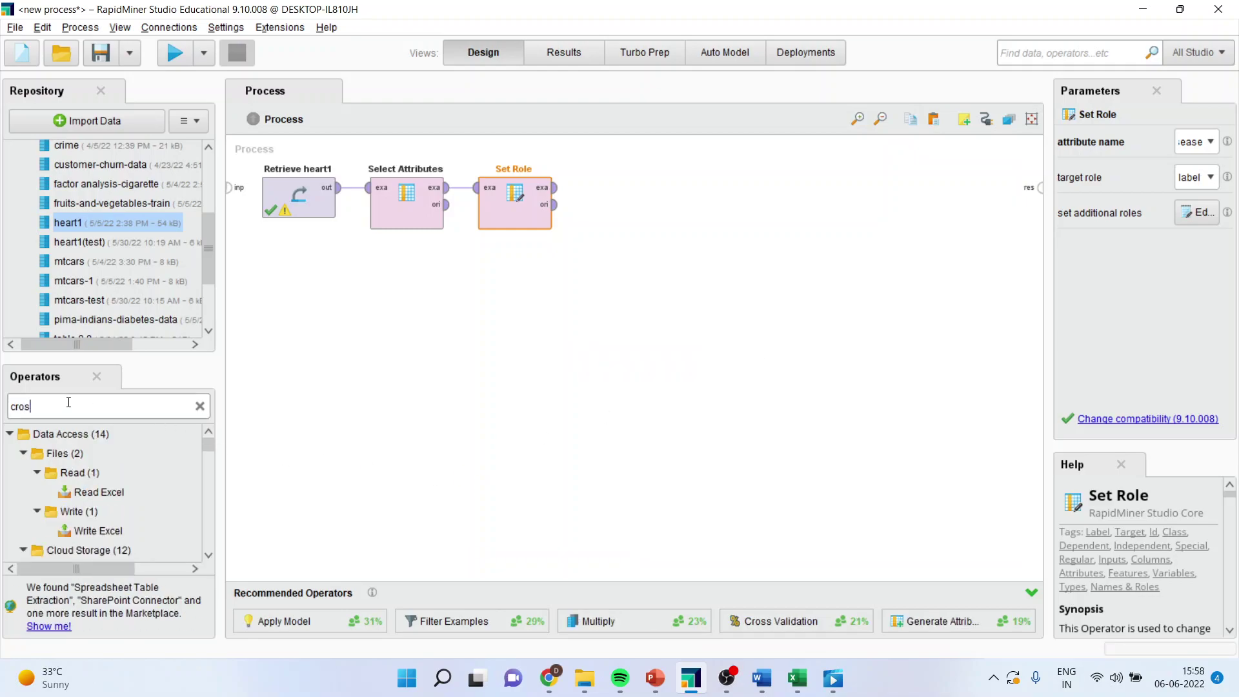
{"action": "type", "text": "s valid"}
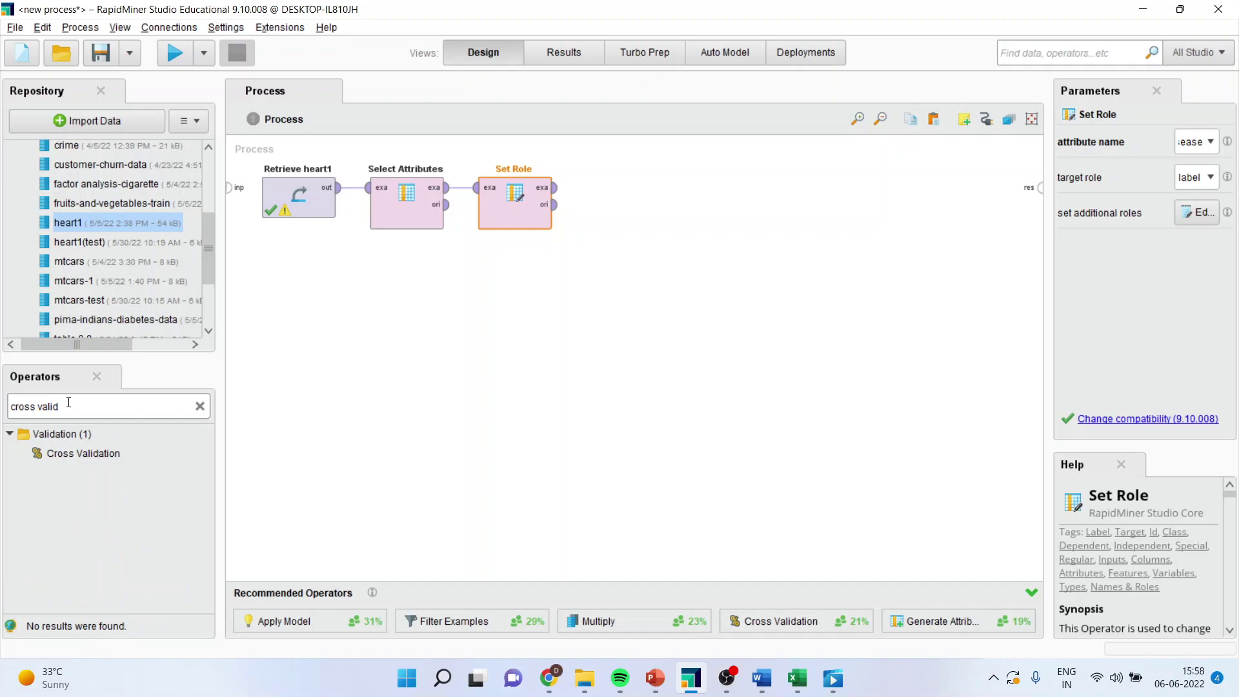
{"action": "left_click_drag", "start_coordinate": [118, 456], "coordinate": [485, 290]}
{"action": "left_click_drag", "start_coordinate": [618, 188], "coordinate": [623, 182]}
{"action": "left_click", "coordinate": [582, 188]}
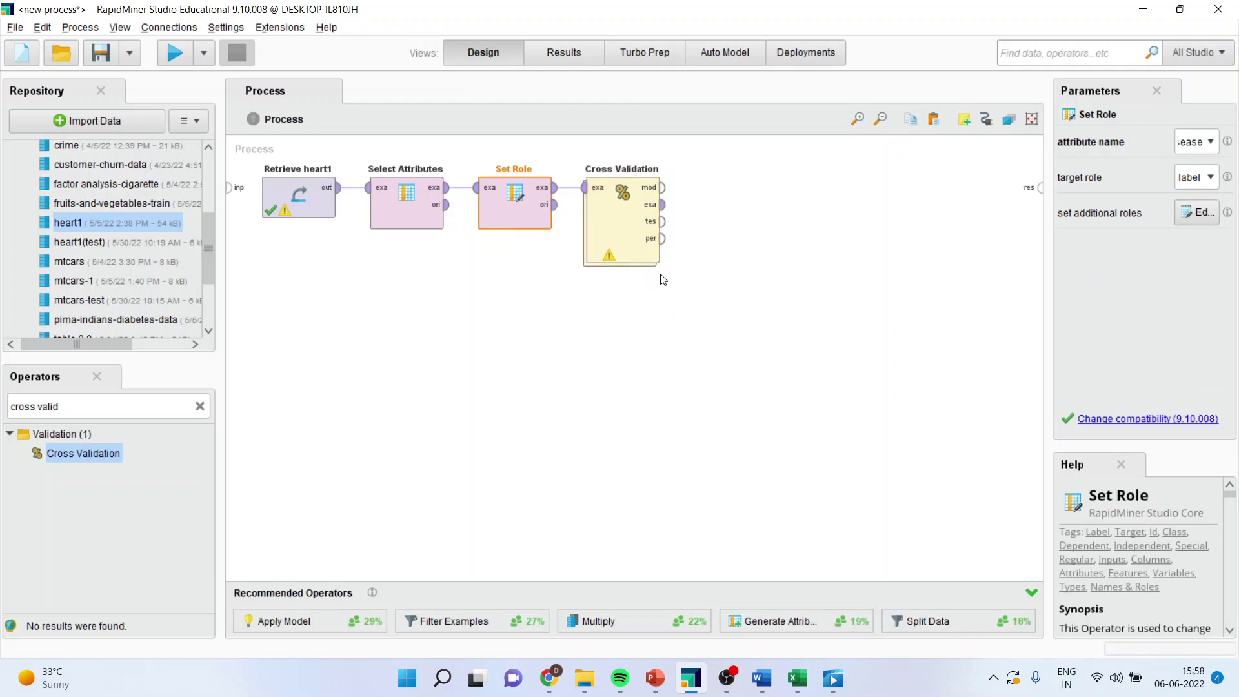
- Open the Cross Validation subprocess and add a Logistic Regression operator to the training side
{"action": "double_click", "coordinate": [623, 230]}
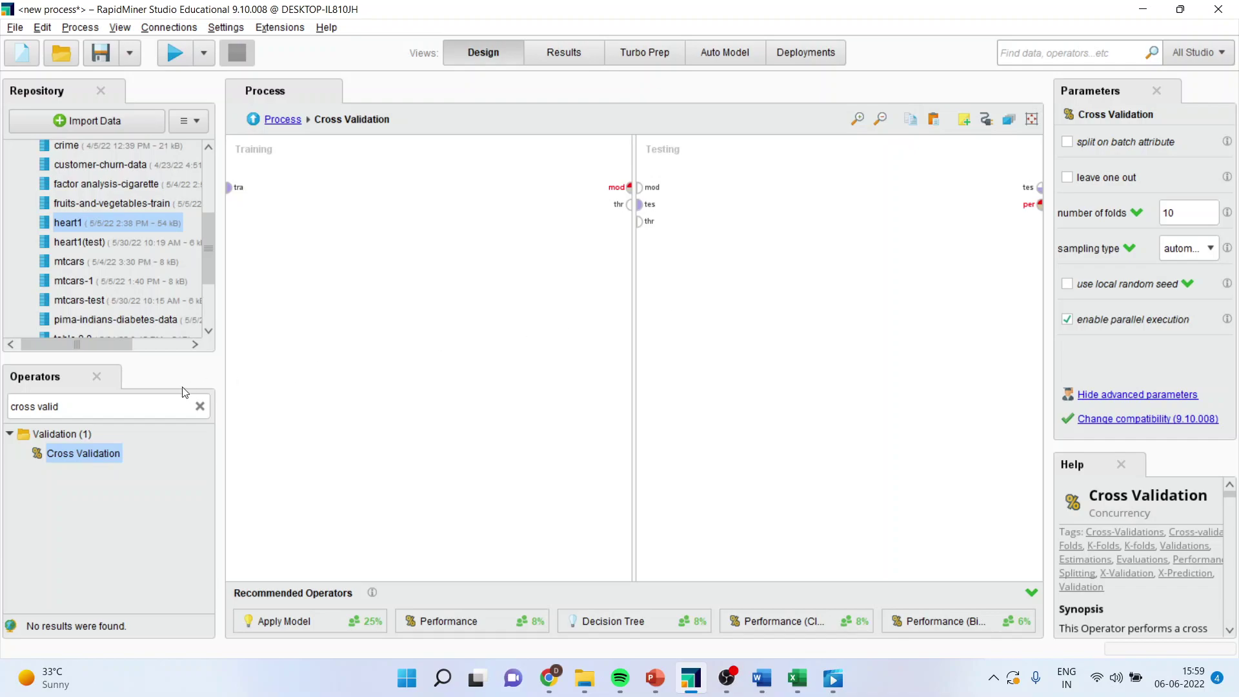
{"action": "triple_click", "coordinate": [106, 410]}
{"action": "key", "text": "BackSpace"}
{"action": "type", "text": "logist"}
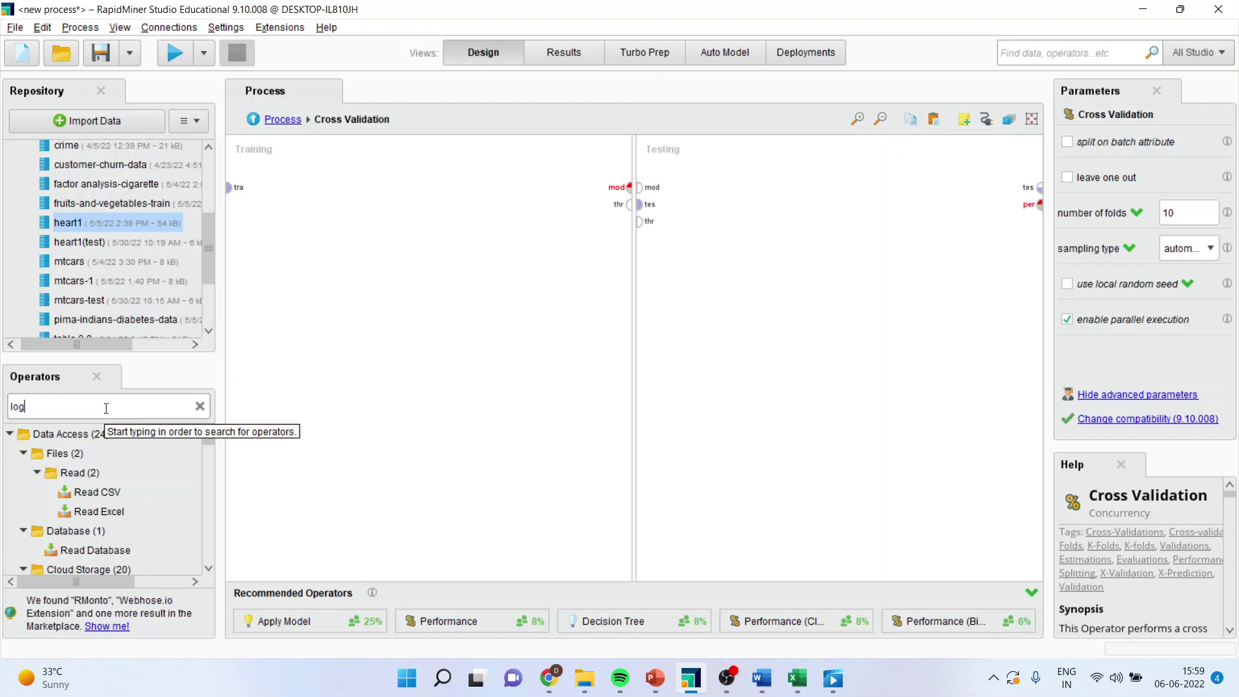
{"action": "left_click_drag", "start_coordinate": [152, 493], "coordinate": [187, 469]}
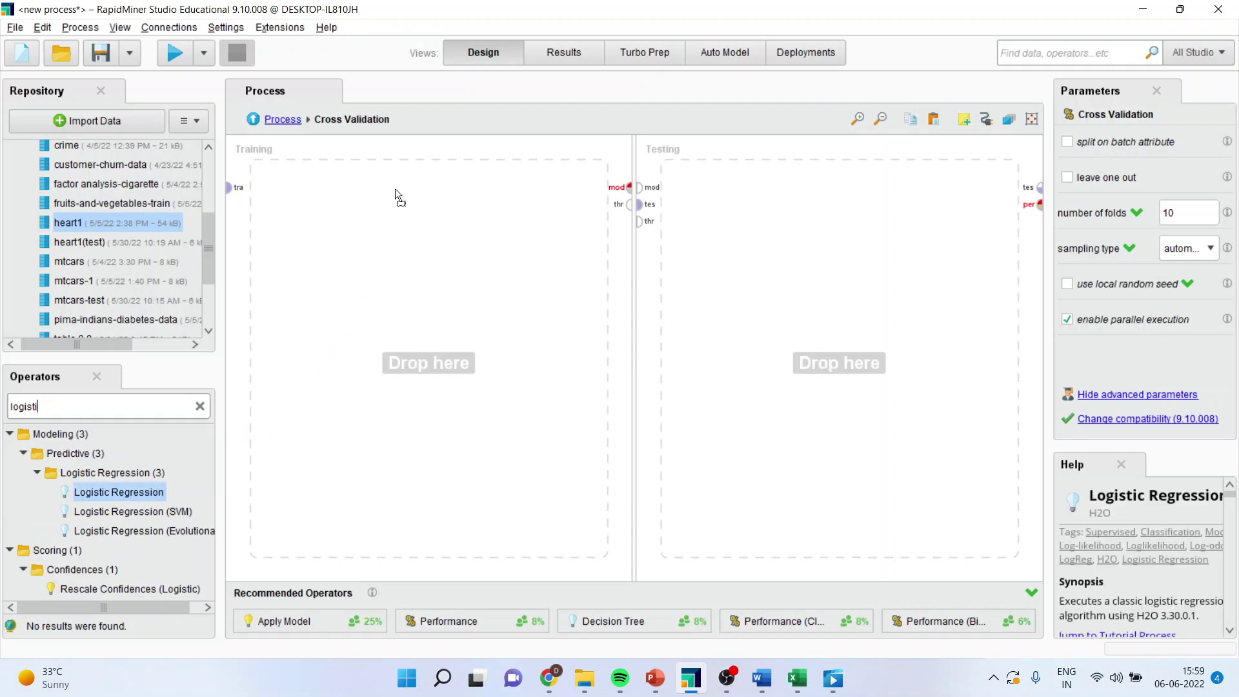
{"action": "left_click_drag", "start_coordinate": [395, 188], "coordinate": [395, 188]}
- Connect the training set to Logistic Regression and its model output to the model port of the training side
{"action": "left_click", "coordinate": [230, 188]}
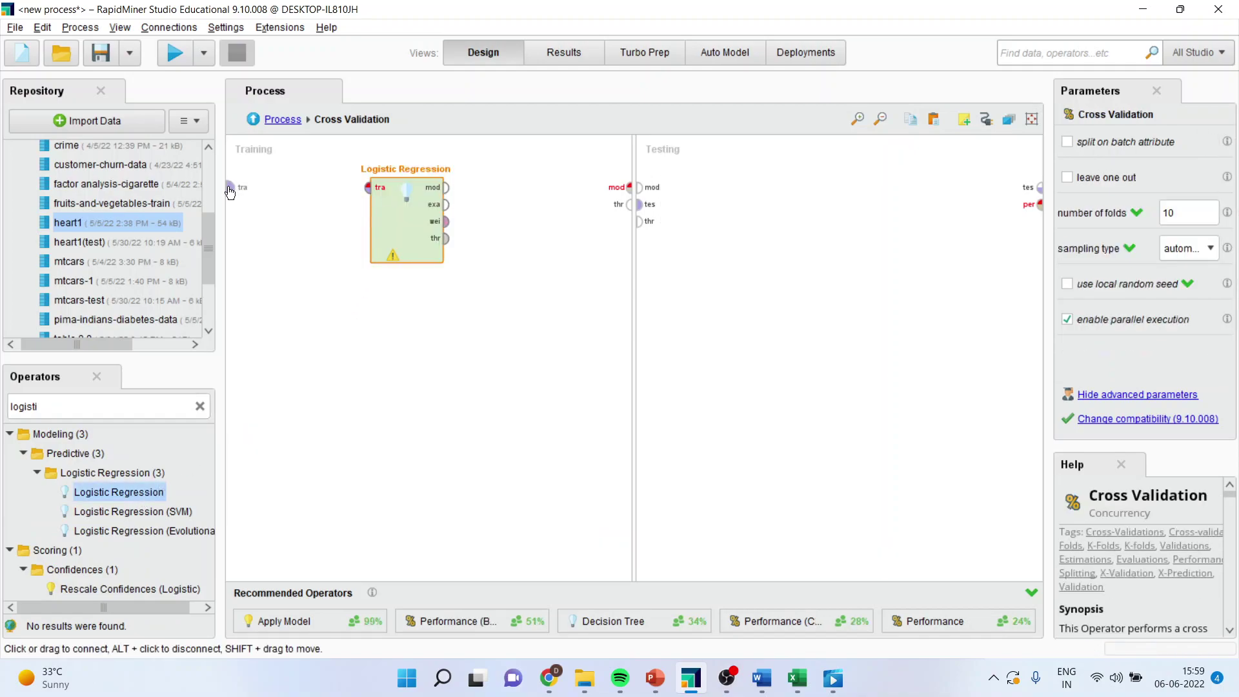
{"action": "left_click", "coordinate": [367, 188]}
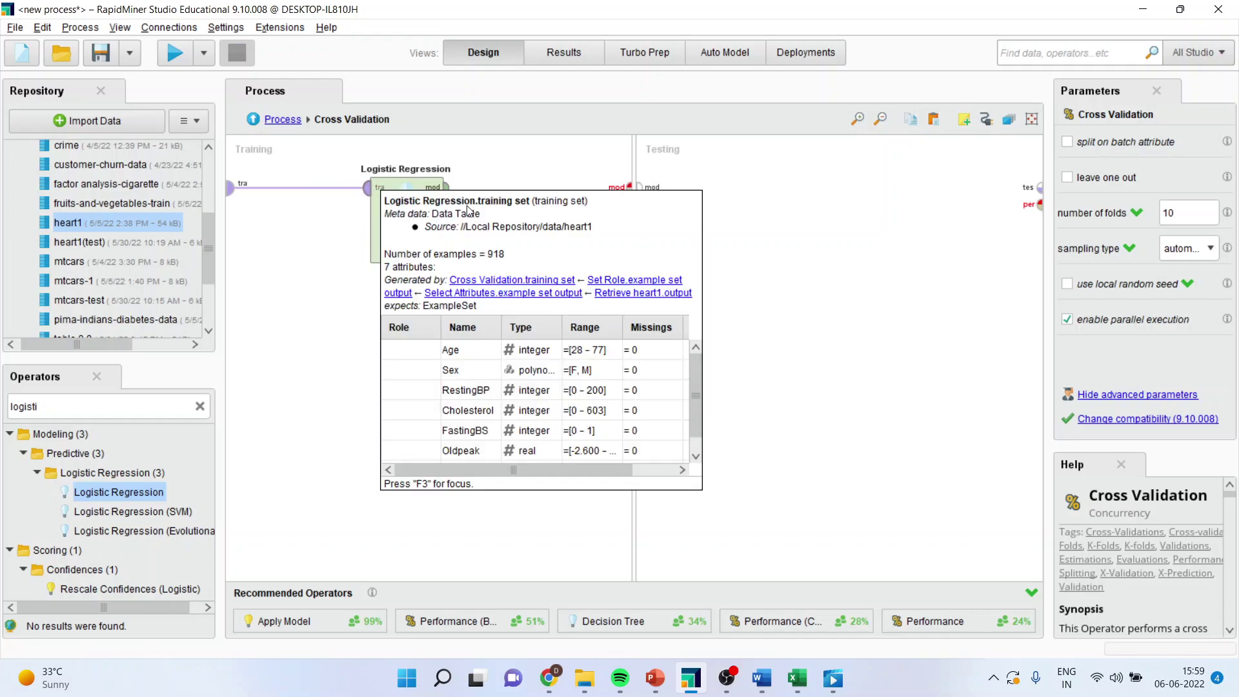
{"action": "left_click", "coordinate": [446, 188]}
{"action": "left_click", "coordinate": [630, 188]}
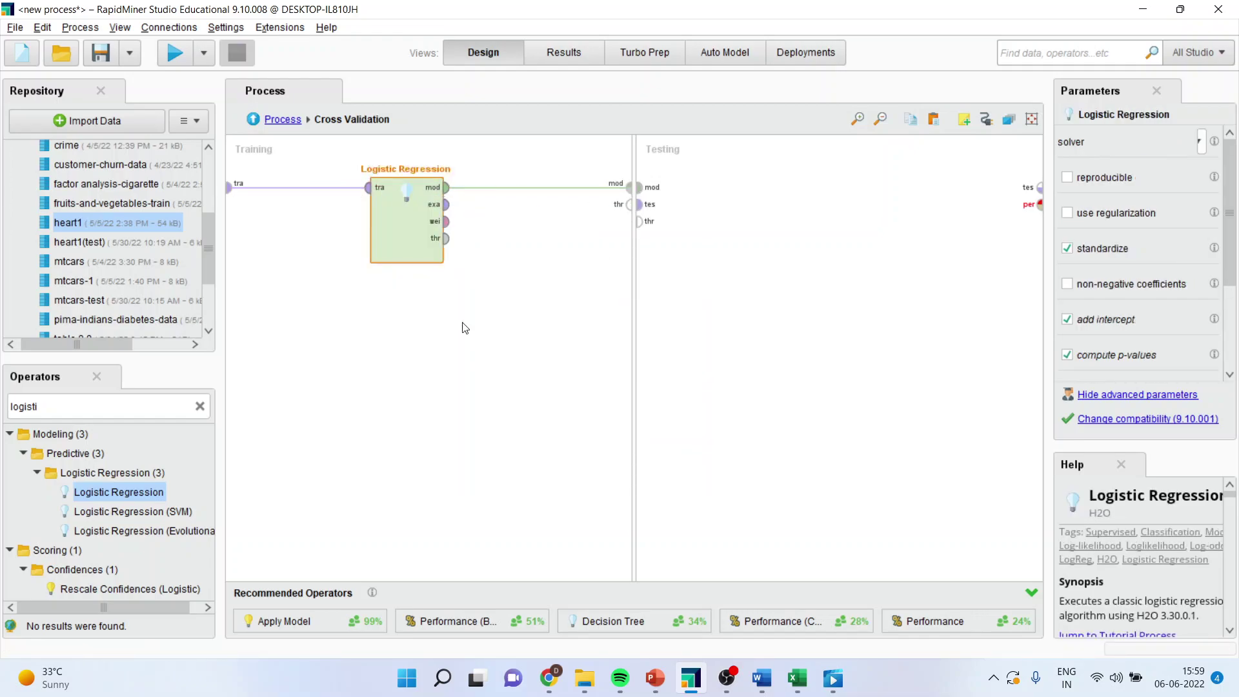
- Add an Apply Model operator to the testing side of the Cross Validation subprocess
{"action": "left_click", "coordinate": [85, 411]}
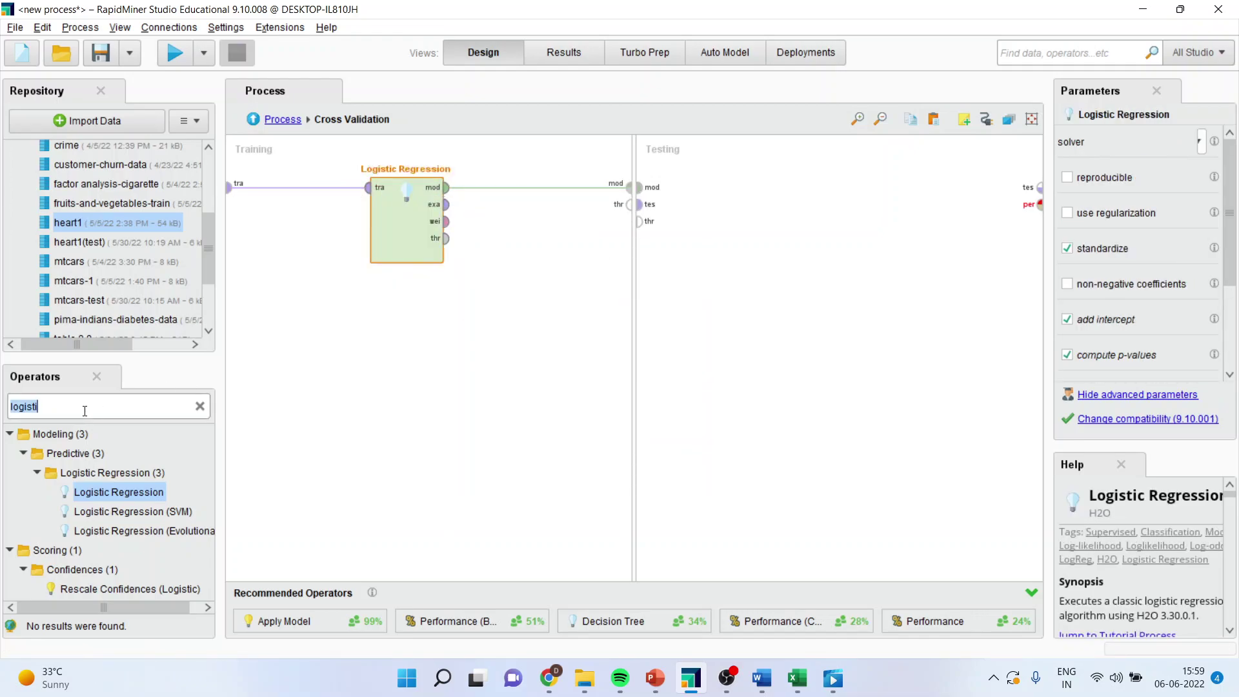
{"action": "type", "text": "apply "}
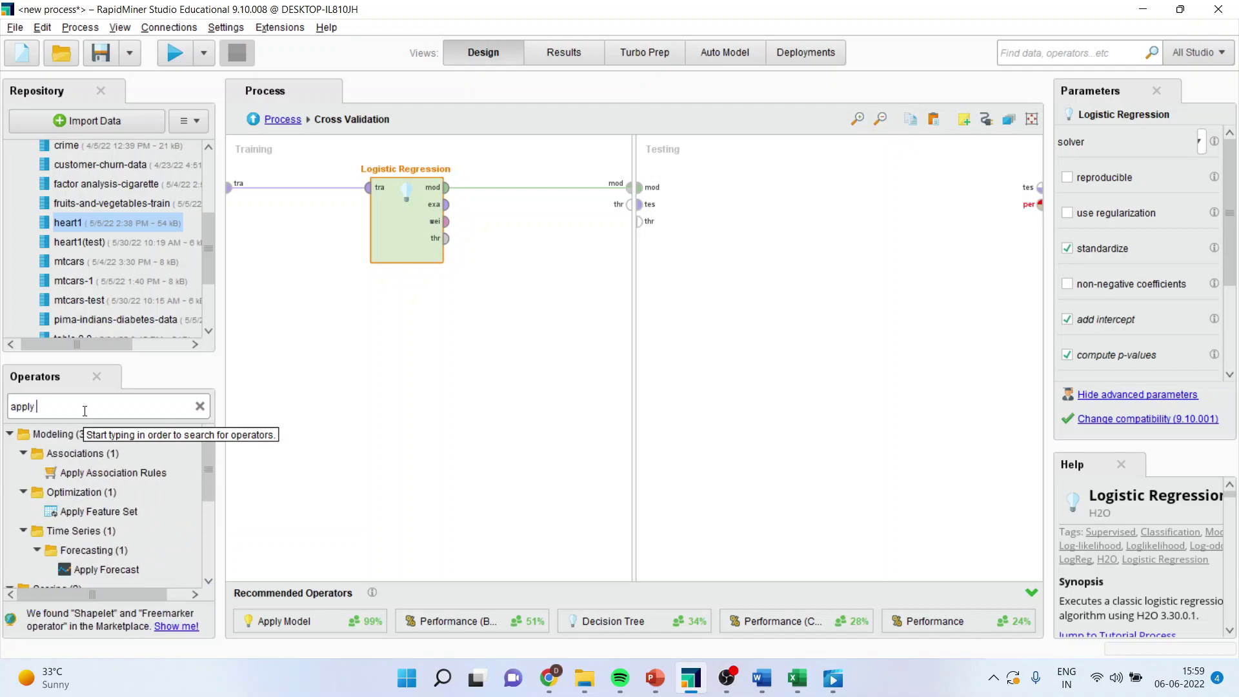
{"action": "type", "text": "model"}
{"action": "left_click_drag", "start_coordinate": [90, 529], "coordinate": [591, 384]}
{"action": "left_click_drag", "start_coordinate": [741, 187], "coordinate": [742, 186]}
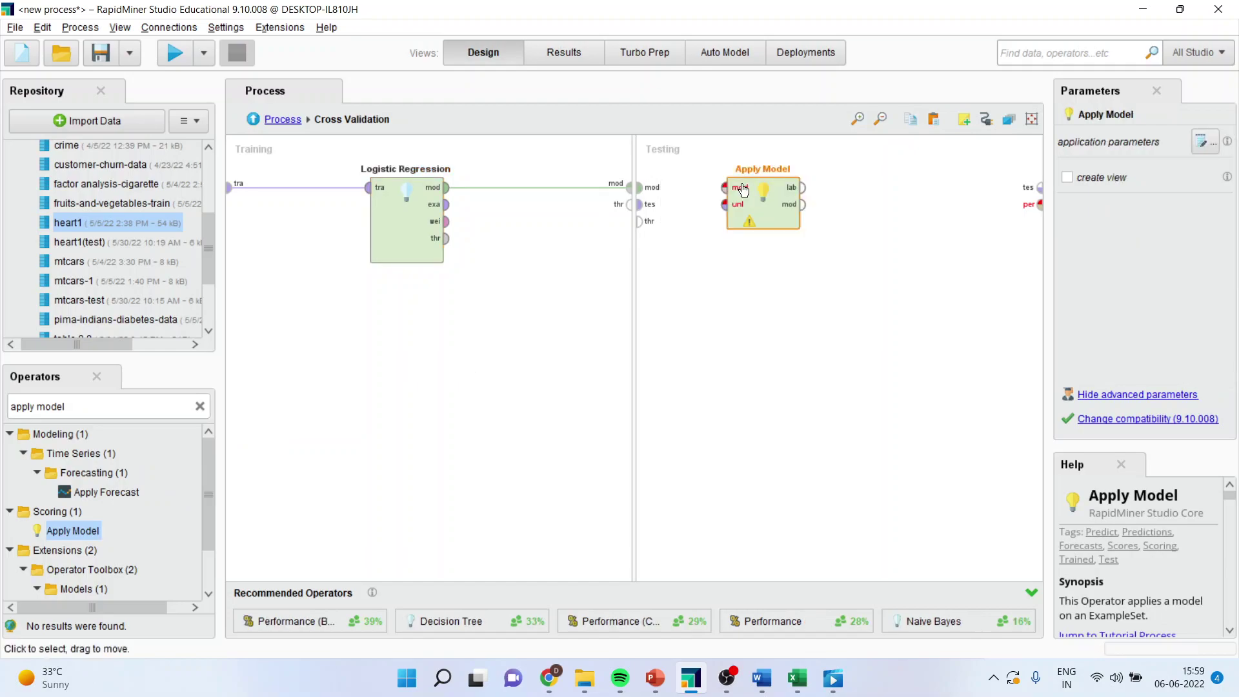
- Connect the model and test set ports of the testing side to the model and unlabelled data inputs of Apply Model
{"action": "left_click", "coordinate": [645, 193]}
{"action": "left_click", "coordinate": [645, 193]}
{"action": "left_click", "coordinate": [724, 187]}
{"action": "left_click", "coordinate": [639, 204]}
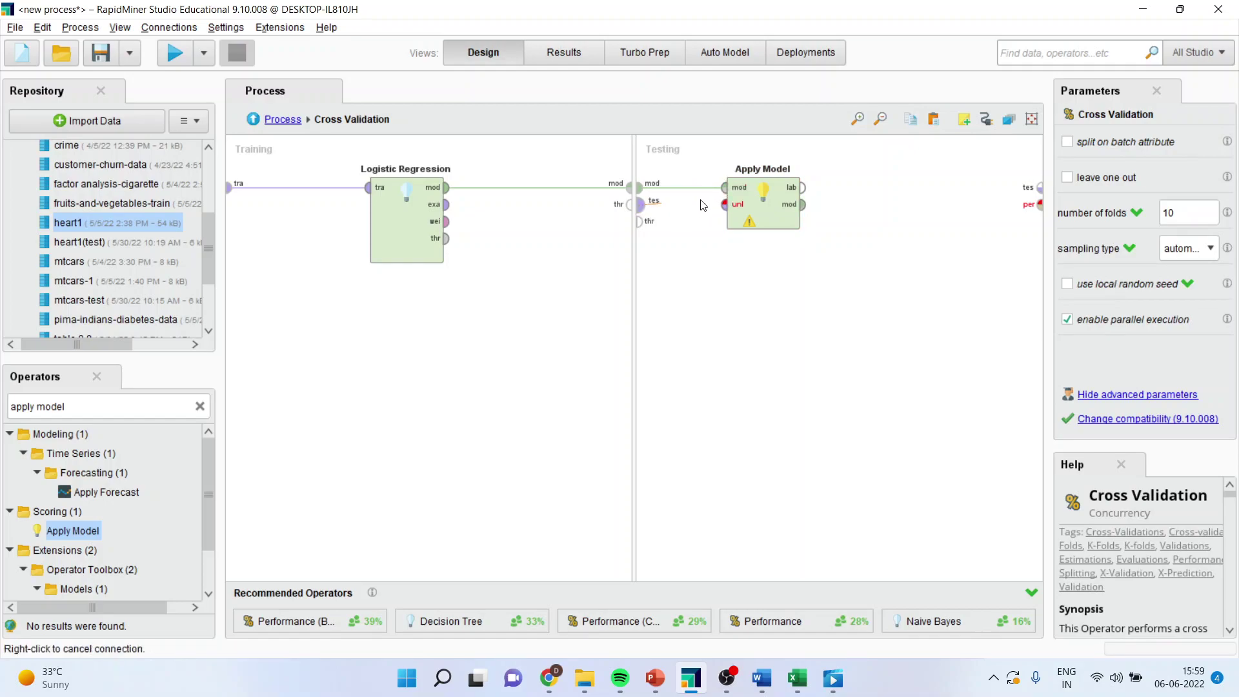
{"action": "left_click", "coordinate": [724, 204]}
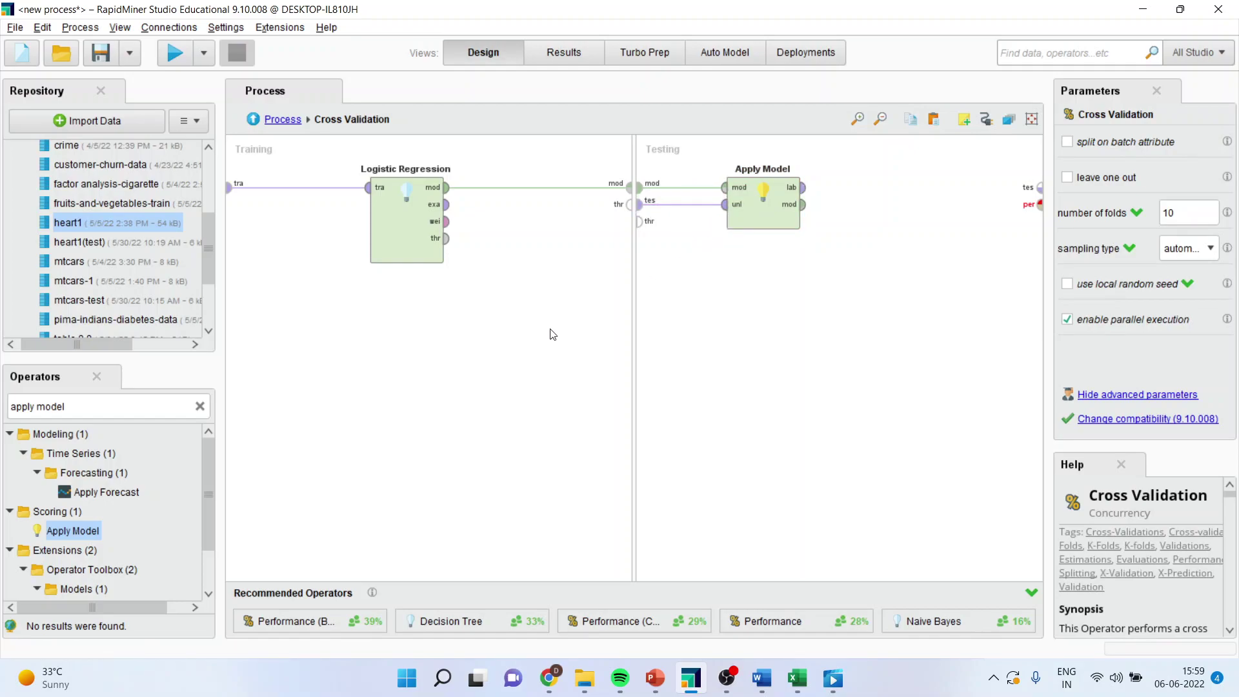
- Add a Performance (Classification) operator after Apply Model and connect the labelled data output of Apply Model to it
{"action": "left_click", "coordinate": [105, 411]}
{"action": "type", "text": "performance"}
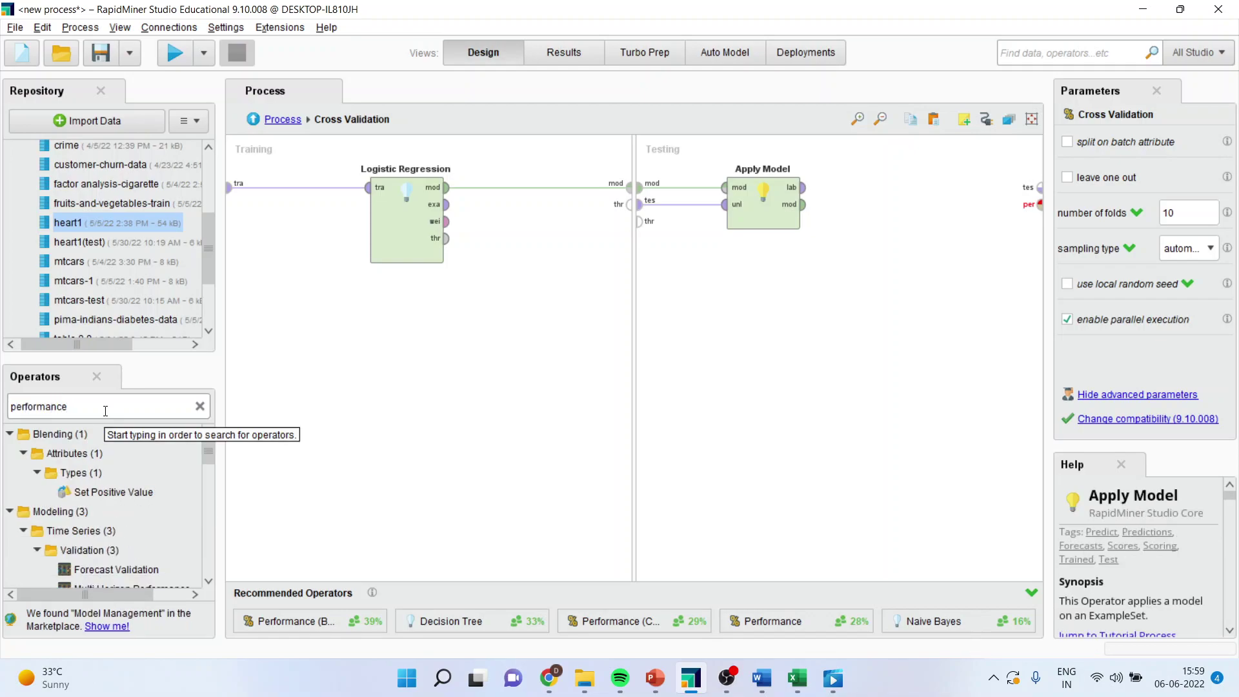
{"action": "left_click_drag", "start_coordinate": [210, 452], "coordinate": [797, 239]}
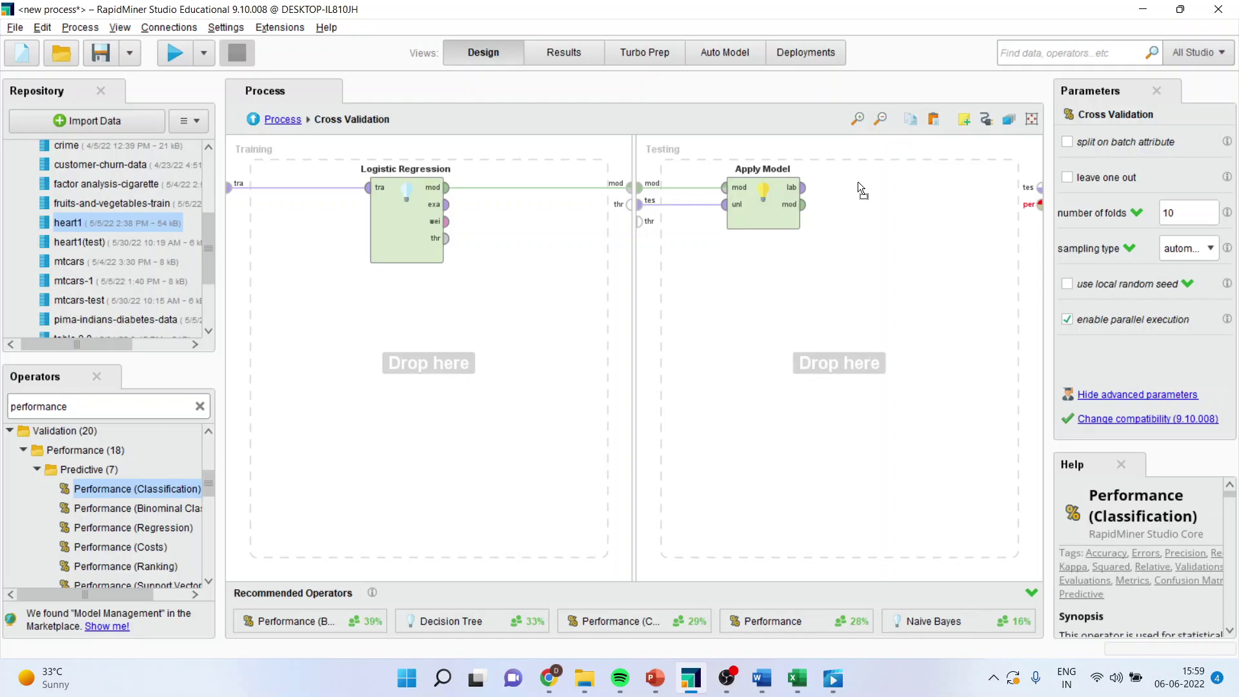
{"action": "left_click_drag", "start_coordinate": [858, 181], "coordinate": [858, 181]}
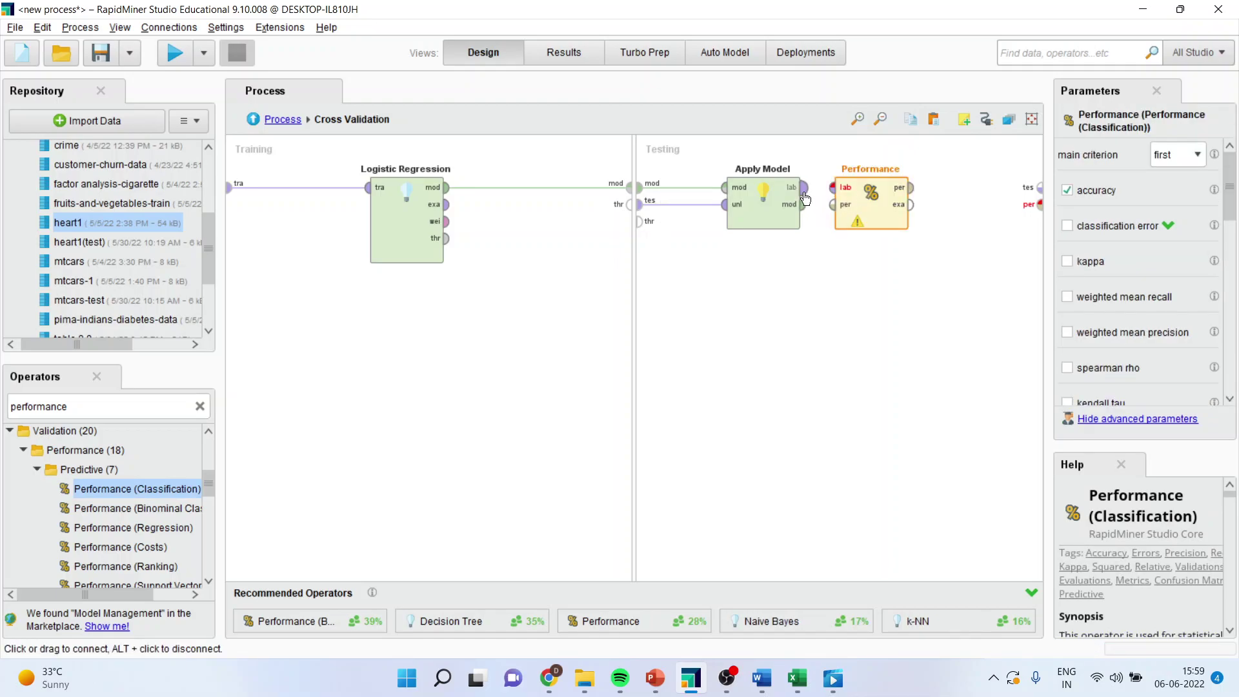
{"action": "left_click", "coordinate": [803, 187]}
{"action": "left_click", "coordinate": [833, 189]}
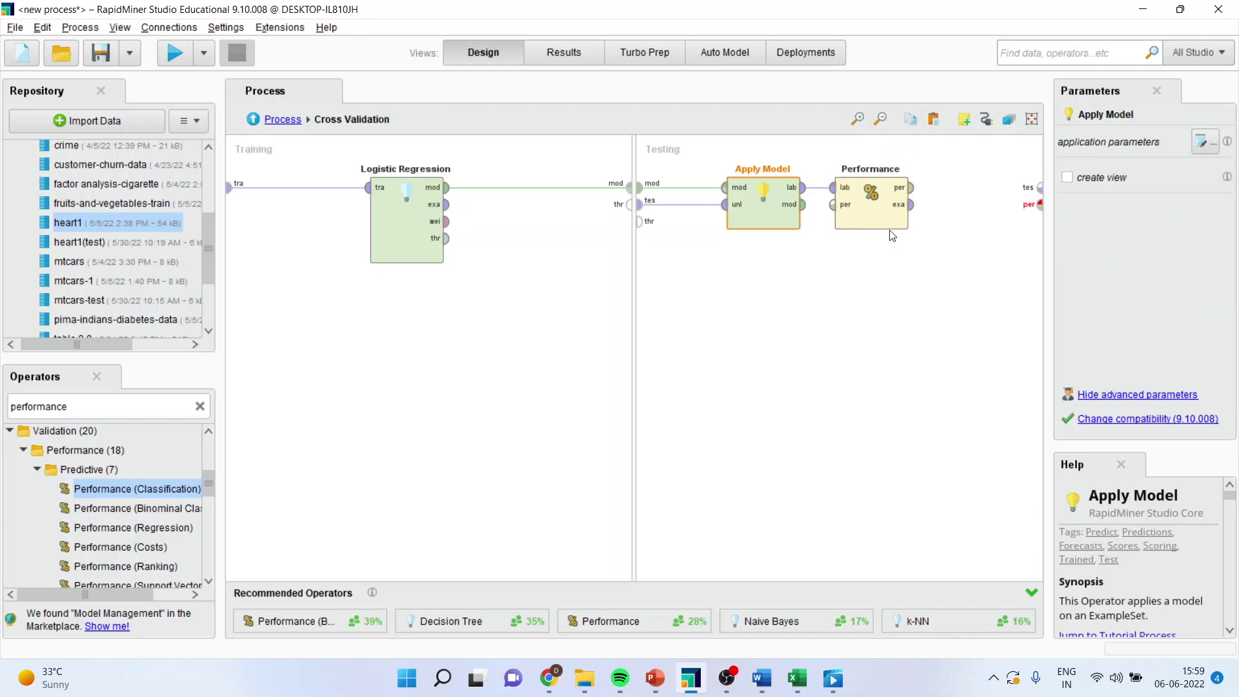
- Connect the Performance operator's performance output to the per port and its example set output to the tes port of the testing side
{"action": "left_click", "coordinate": [910, 187]}
{"action": "left_click", "coordinate": [1033, 204]}
{"action": "left_click", "coordinate": [911, 204]}
{"action": "left_click", "coordinate": [1032, 190]}
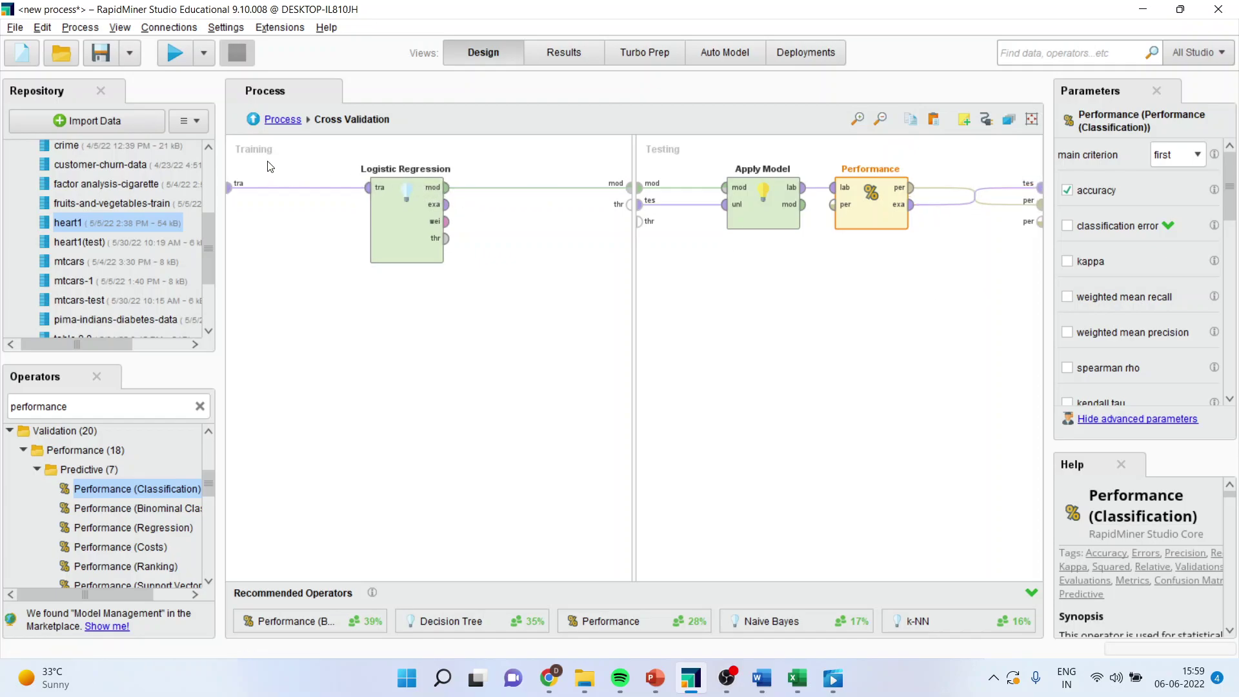
- Return to the main process and connect the model output of Cross Validation to the first result port
{"action": "left_click", "coordinate": [253, 120]}
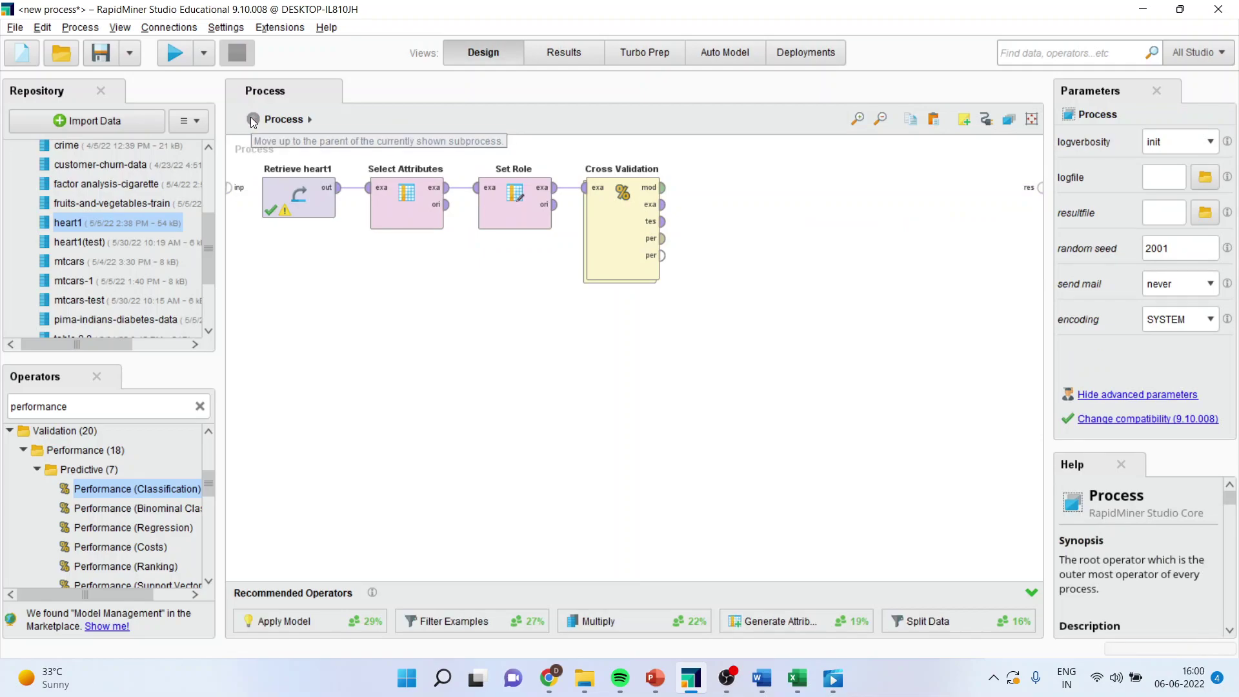
{"action": "left_click_drag", "start_coordinate": [663, 187], "coordinate": [1040, 187]}
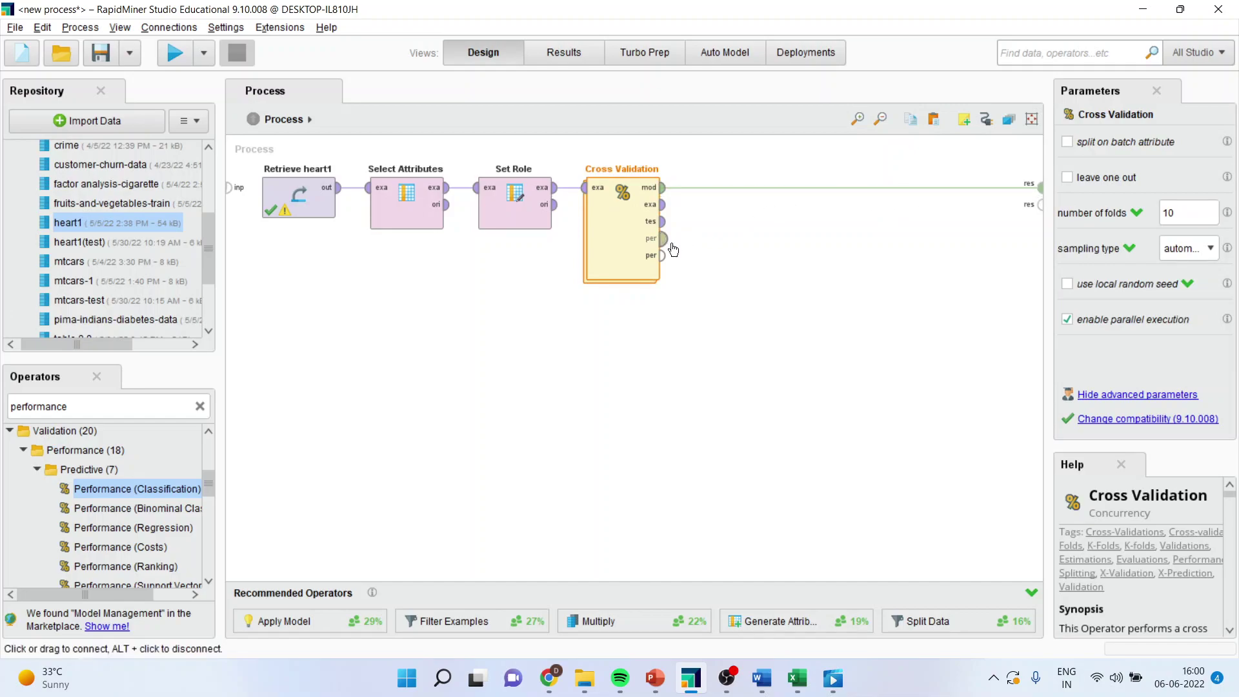
{"action": "left_click_drag", "start_coordinate": [662, 239], "coordinate": [1043, 211]}
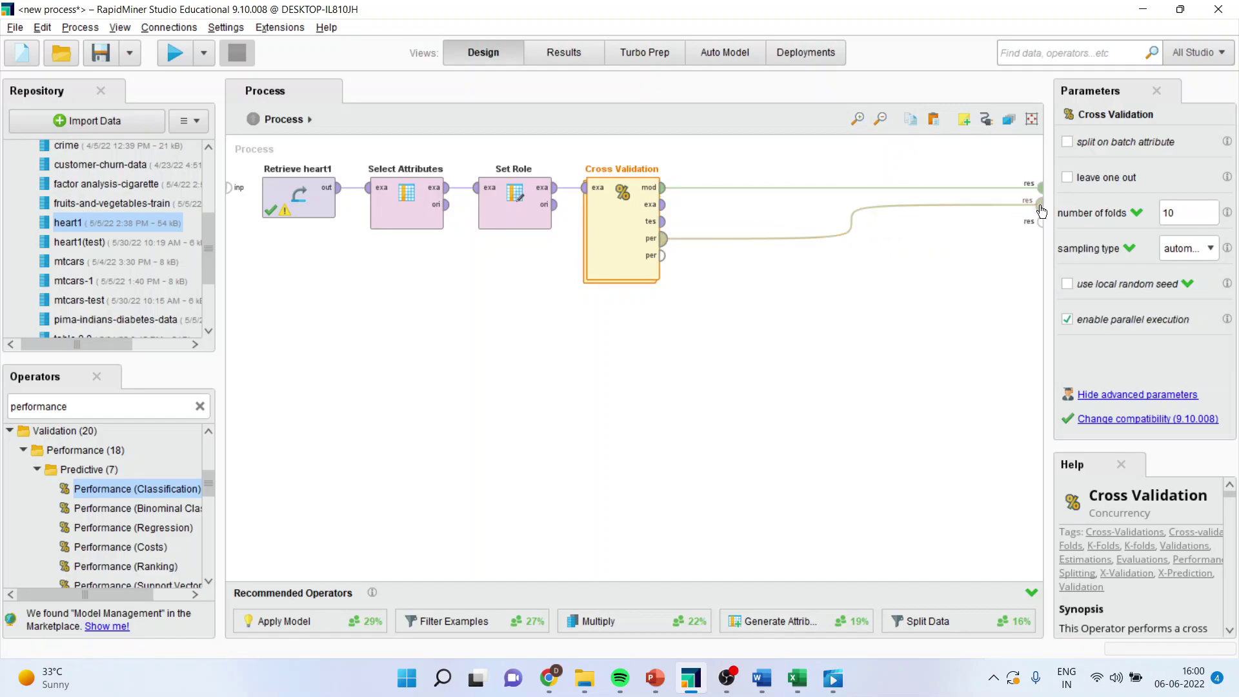
{"action": "left_click_drag", "start_coordinate": [664, 221], "coordinate": [1043, 223]}
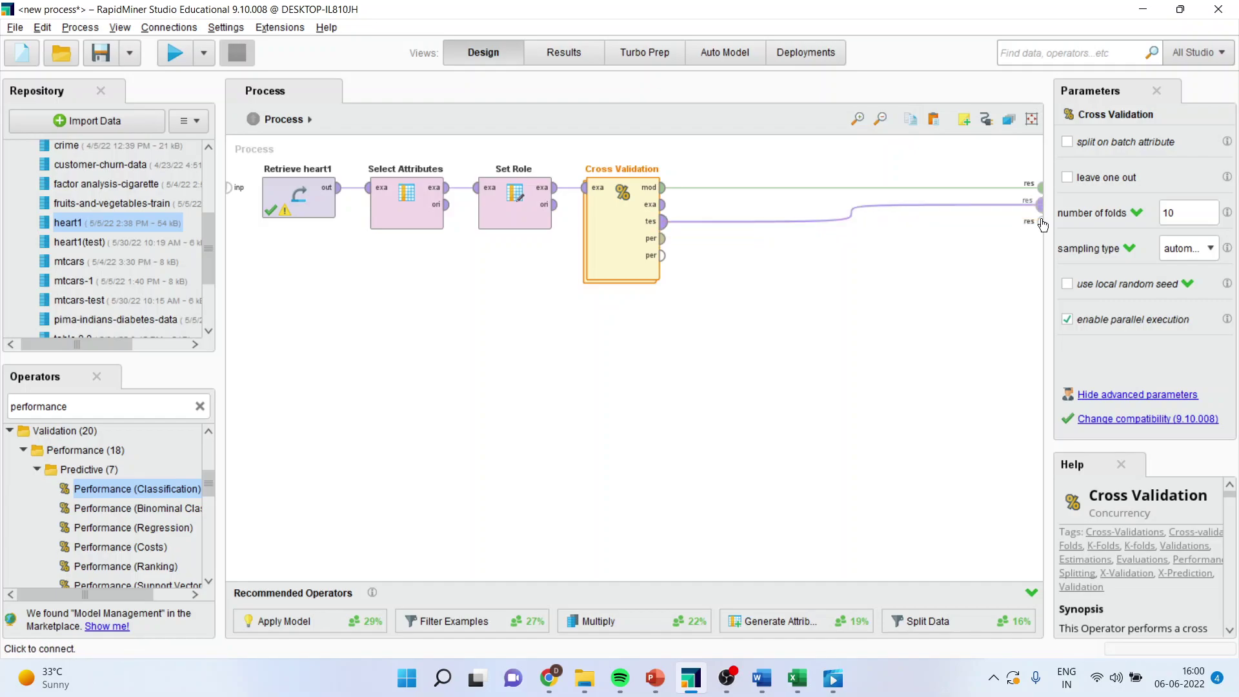
{"action": "left_click", "coordinate": [851, 215], "text": "alt"}
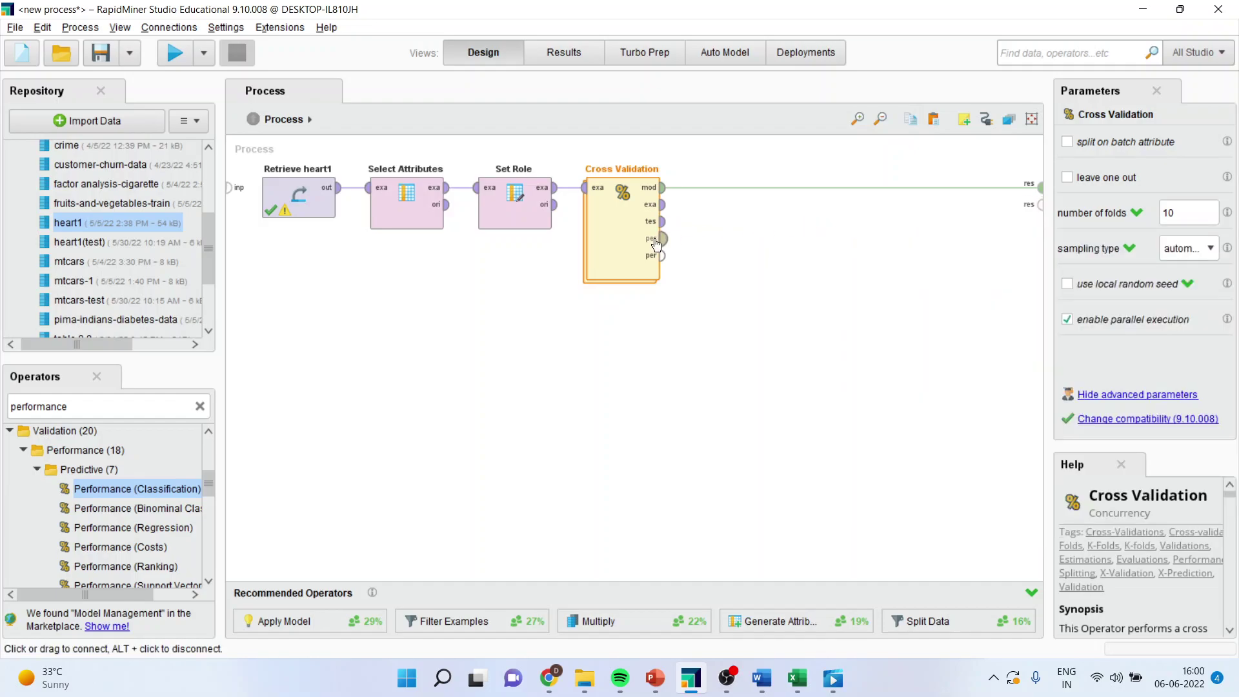
- Connect the first performance output of Cross Validation to the second result port and its test result output to the third
{"action": "left_click", "coordinate": [664, 238]}
{"action": "left_click", "coordinate": [1040, 207]}
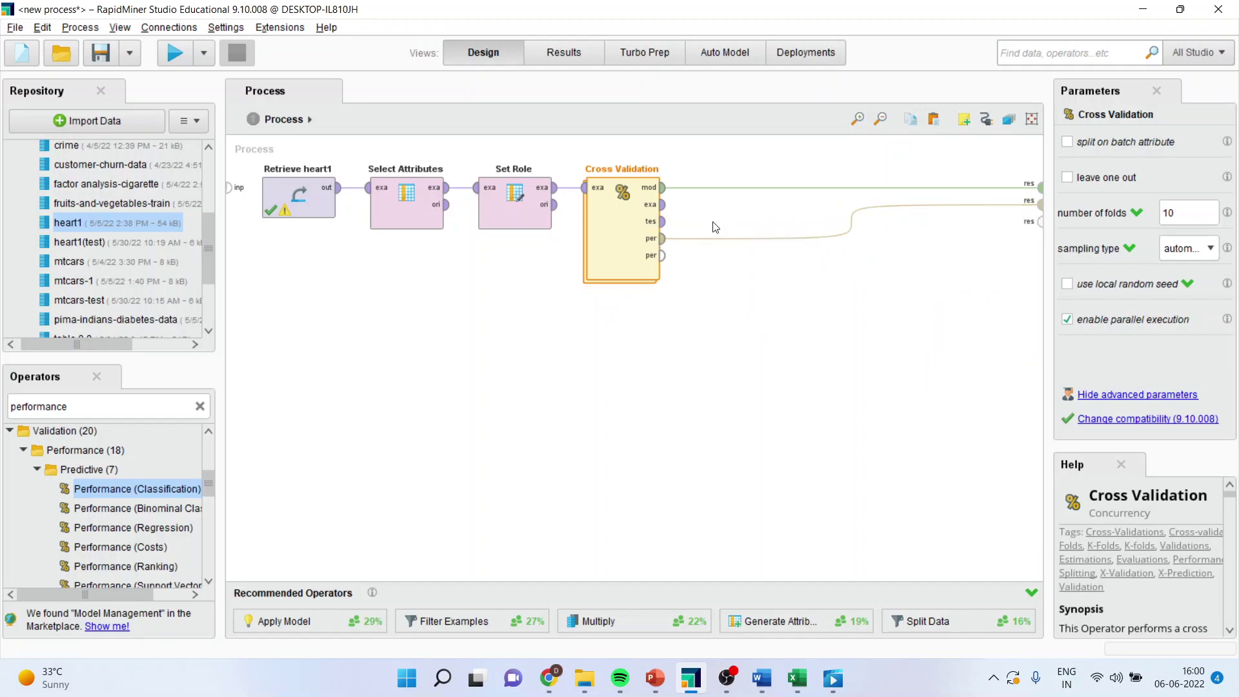
{"action": "left_click", "coordinate": [663, 222]}
{"action": "left_click", "coordinate": [1036, 222]}
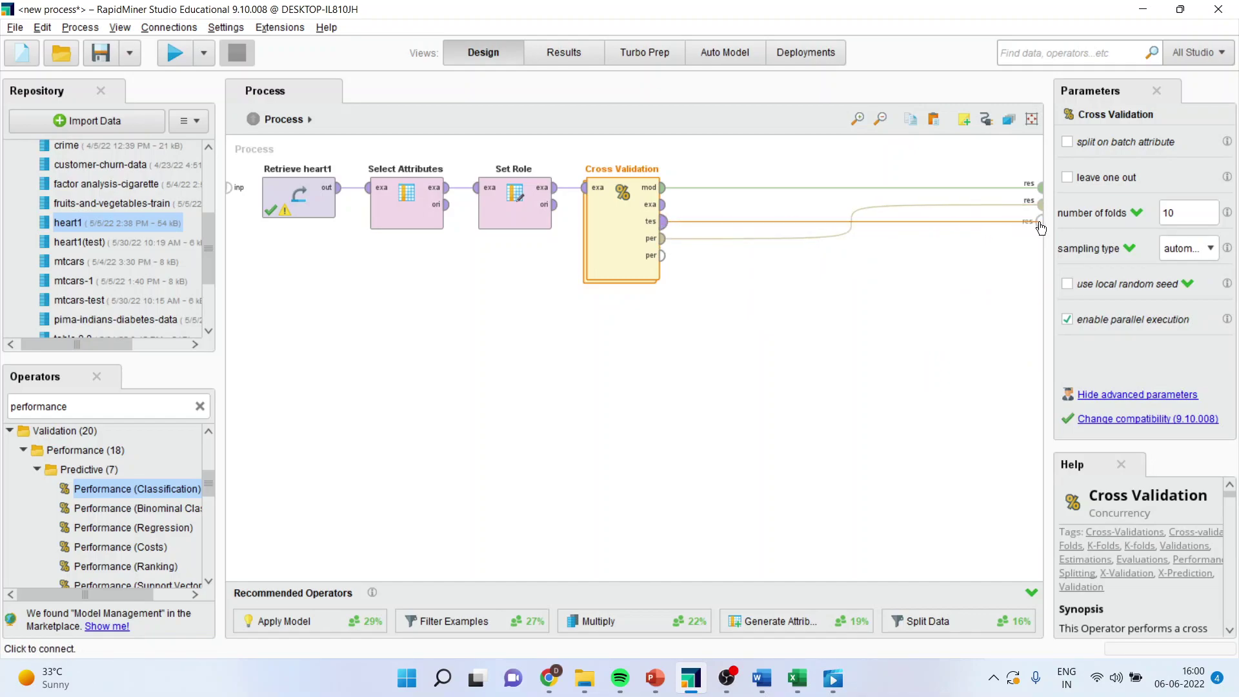
- Run the process and examine the accuracy confusion matrix in the PerformanceVector result
{"action": "left_click", "coordinate": [173, 57]}
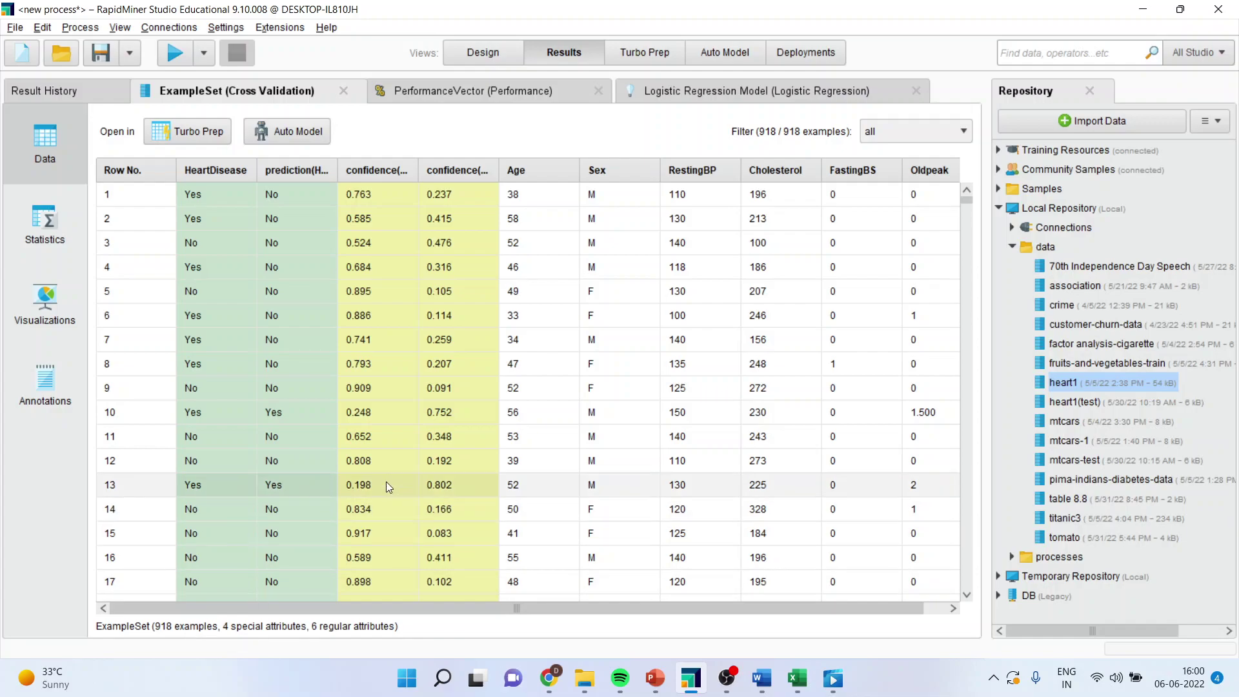
{"action": "left_click", "coordinate": [454, 95]}
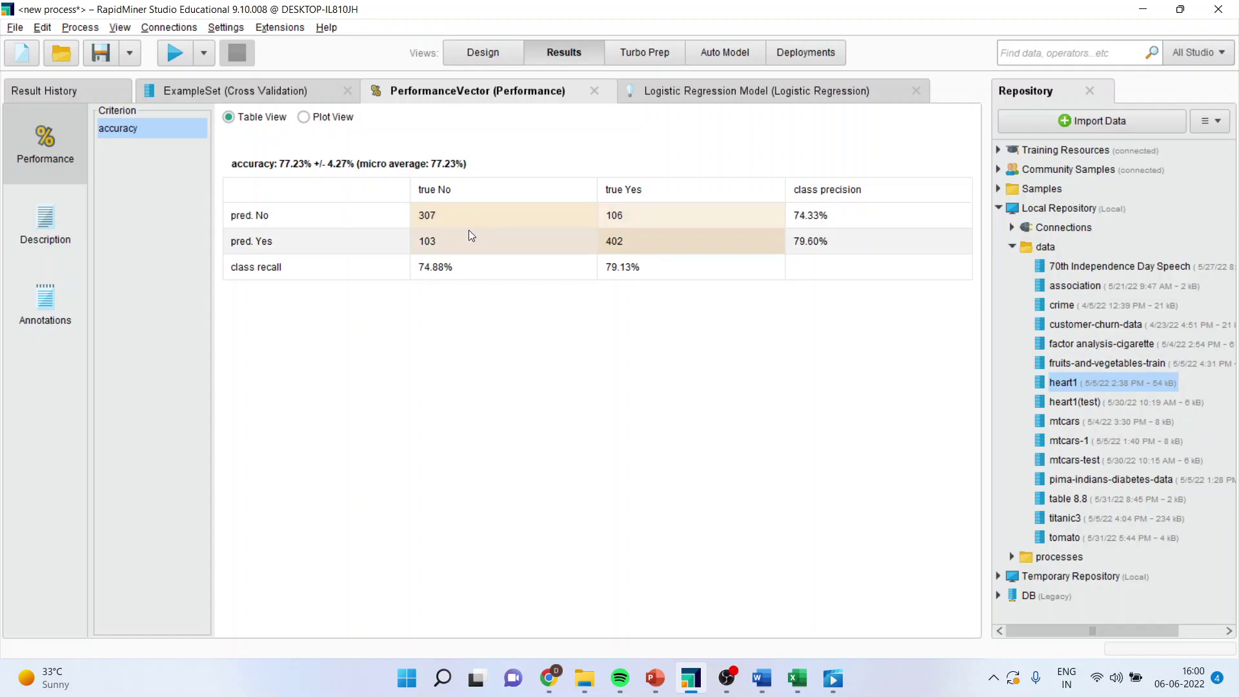
{"action": "left_click", "coordinate": [451, 191]}
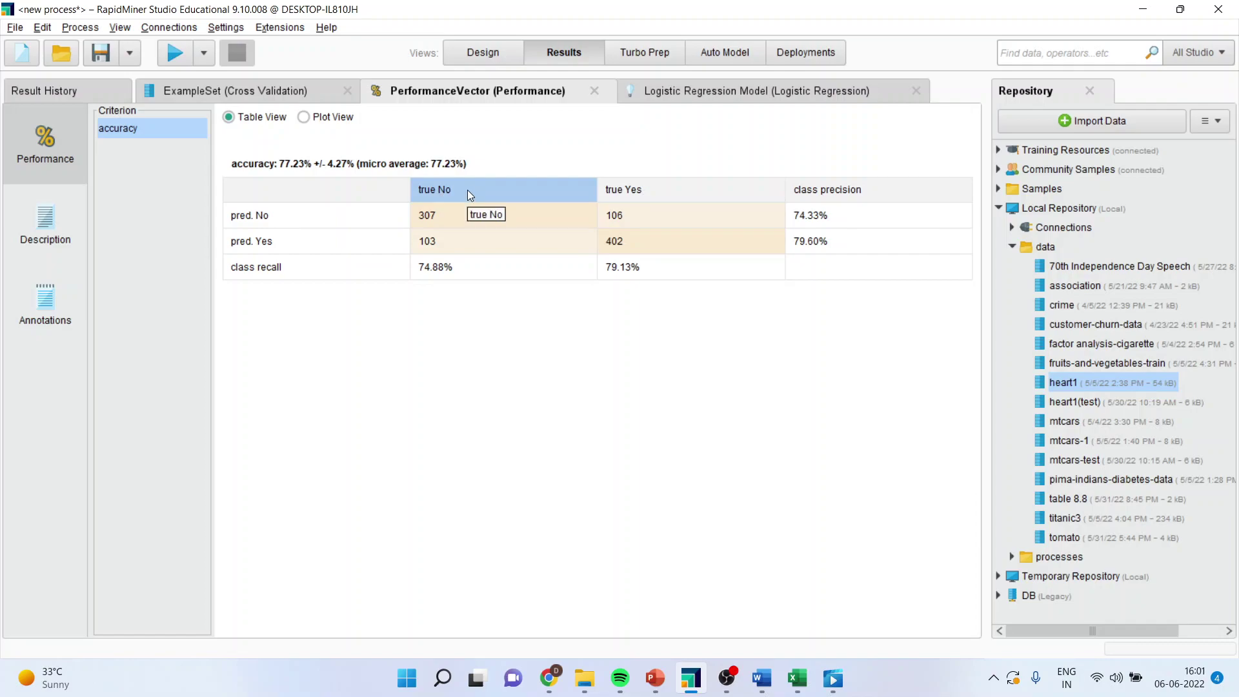
{"action": "left_click", "coordinate": [301, 215]}
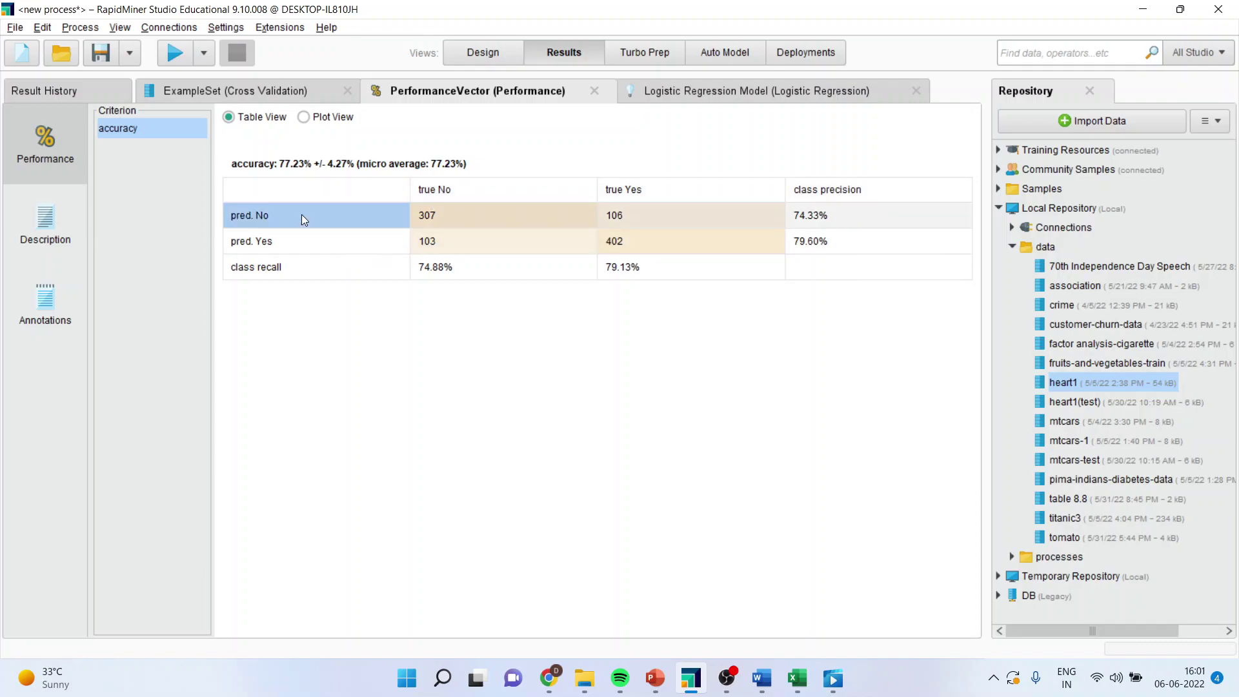
- Examine the confusion matrix, comparing the correctly predicted No and Yes cells with the true Yes column
{"action": "left_click", "coordinate": [446, 216]}
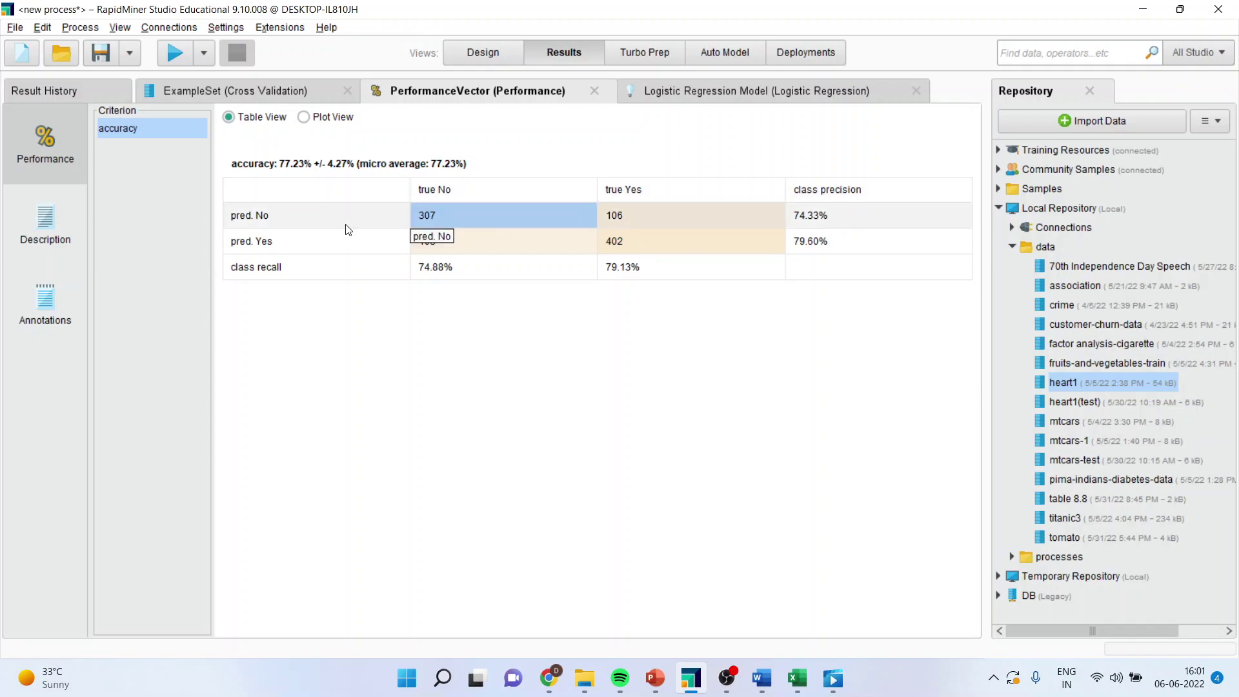
{"action": "left_click", "coordinate": [651, 191]}
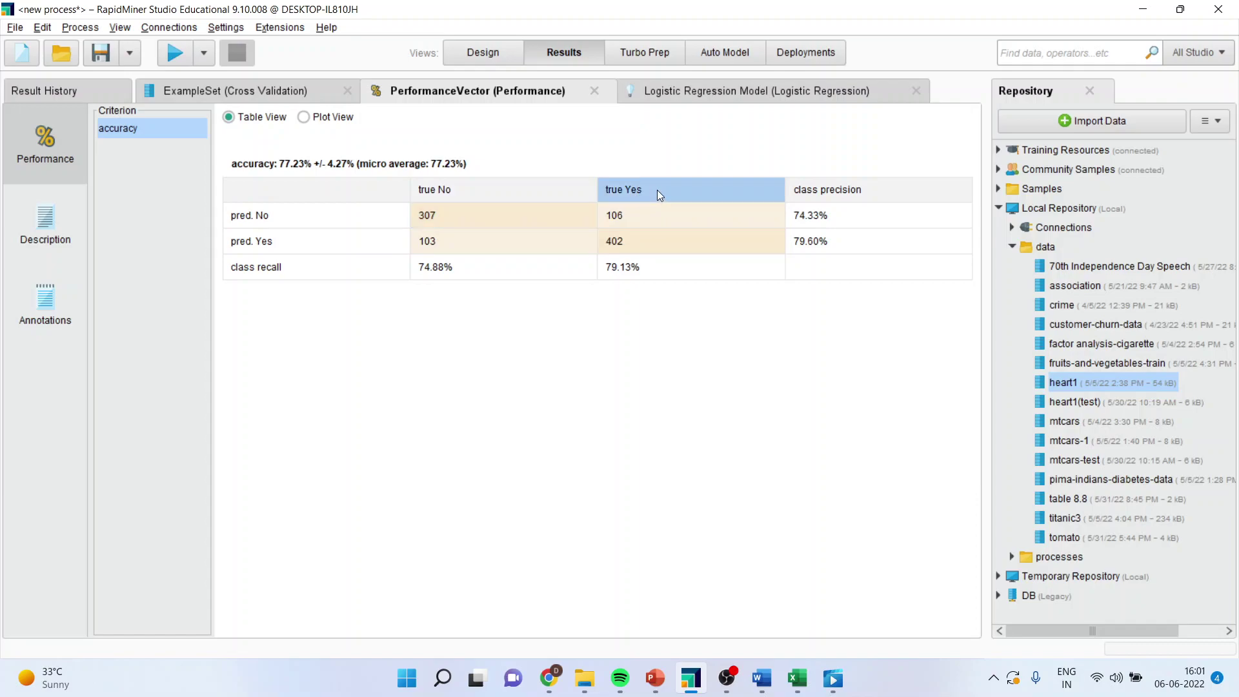
{"action": "left_click", "coordinate": [322, 246]}
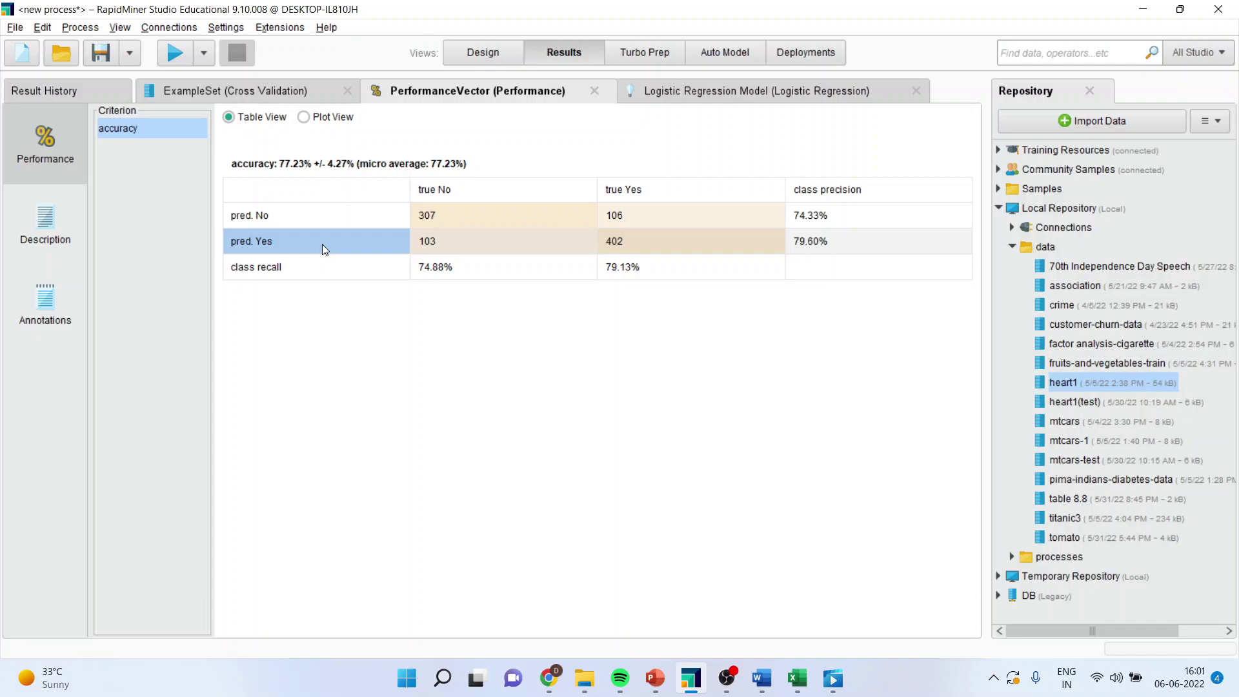
{"action": "left_click", "coordinate": [640, 247]}
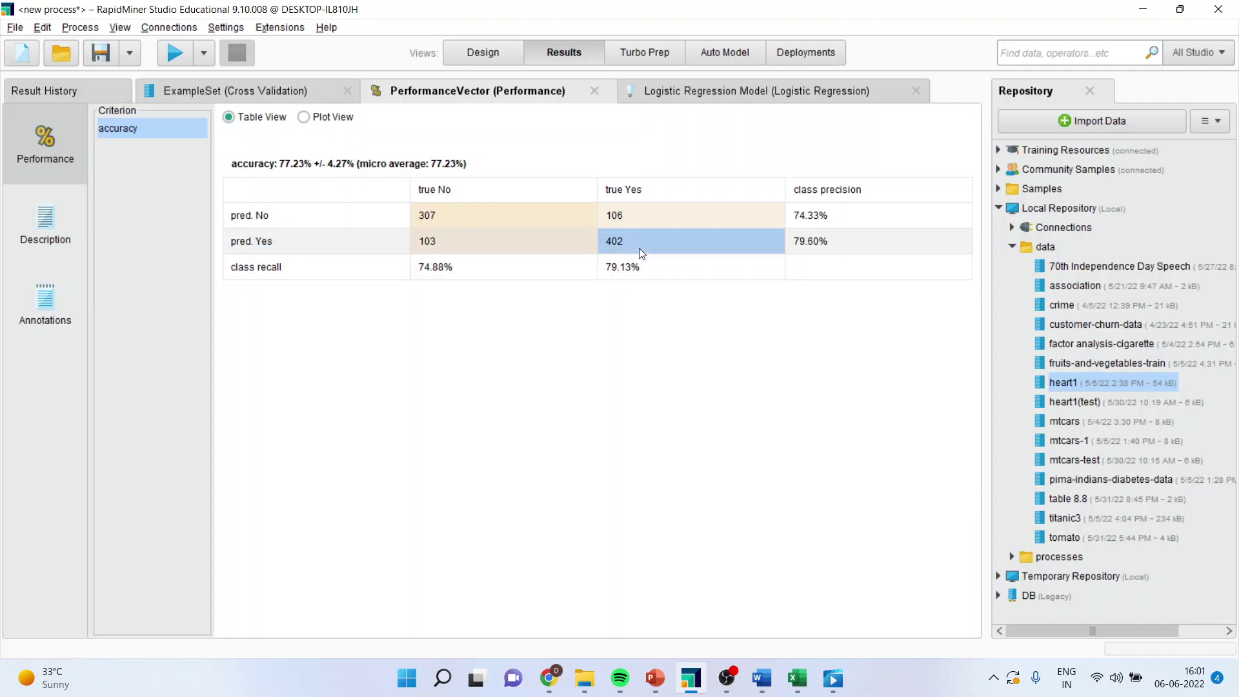
{"action": "left_click", "coordinate": [473, 219]}
{"action": "left_click", "coordinate": [613, 238]}
{"action": "left_click", "coordinate": [521, 219]}
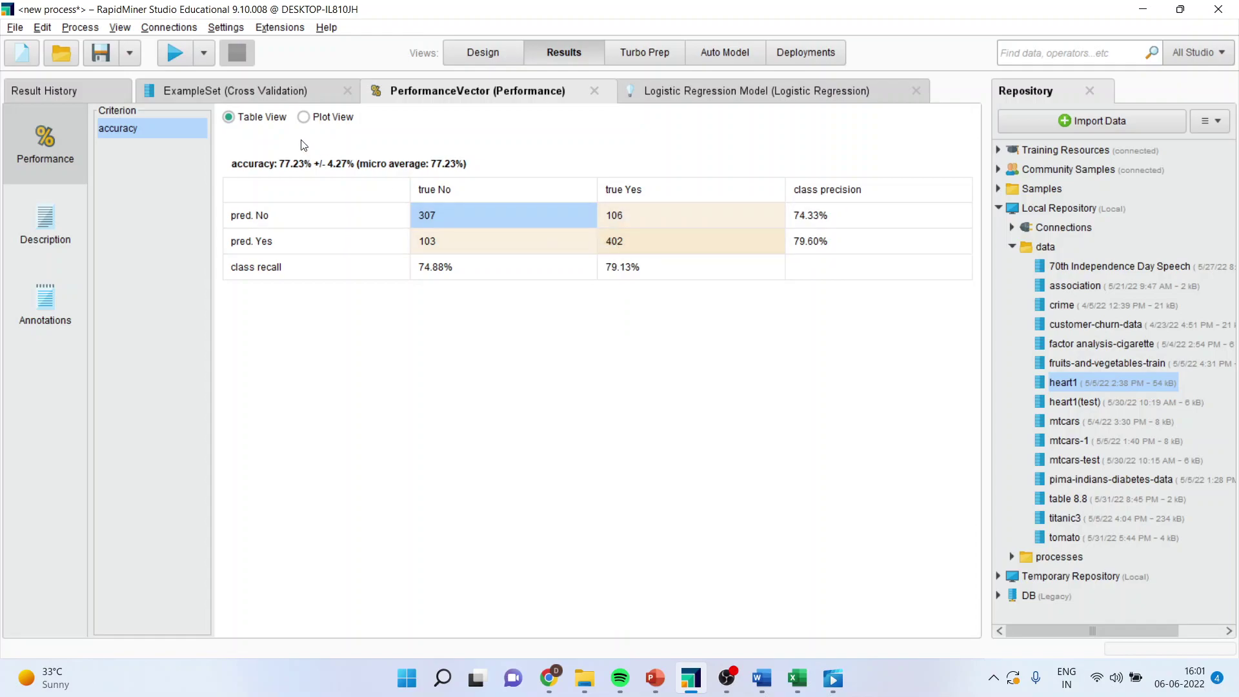
- Check the cross-validation example set, and review the overall accuracy and the class recall of both classes in the PerformanceVector result
{"action": "left_click", "coordinate": [226, 90]}
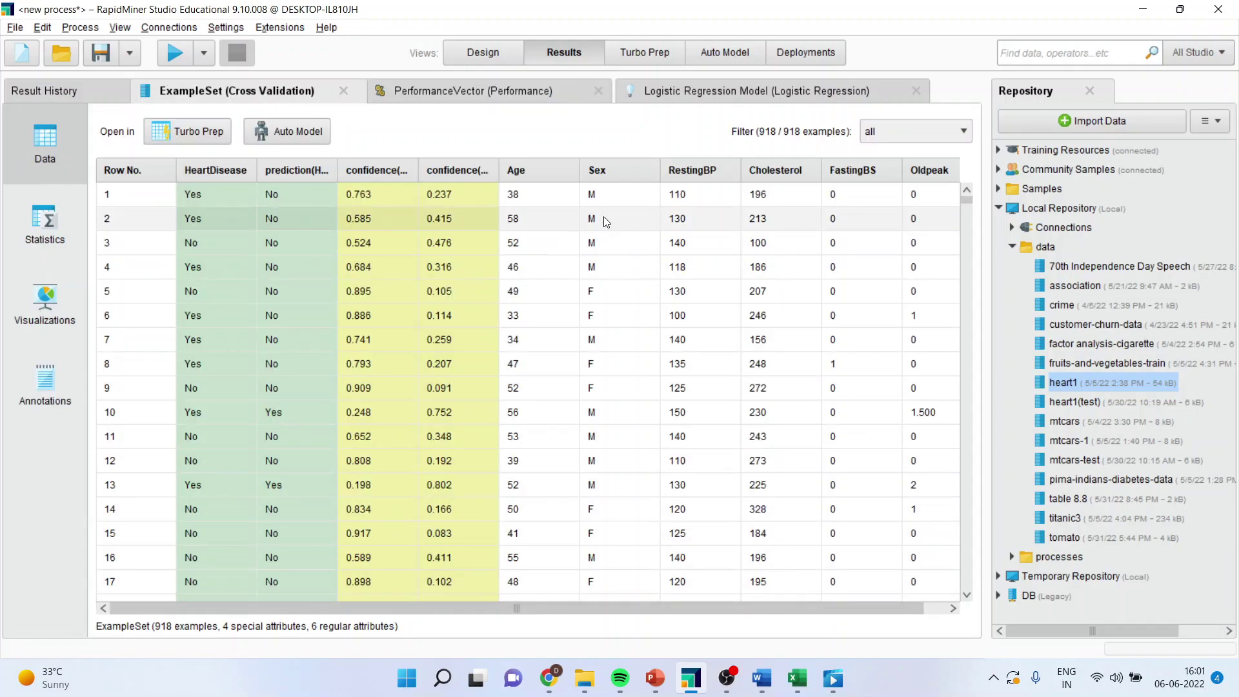
{"action": "left_click", "coordinate": [497, 94]}
{"action": "mouse_move", "coordinate": [288, 169]}
{"action": "left_mouse_down"}
{"action": "mouse_move", "coordinate": [332, 169]}
{"action": "mouse_move", "coordinate": [279, 169]}
{"action": "left_mouse_up"}
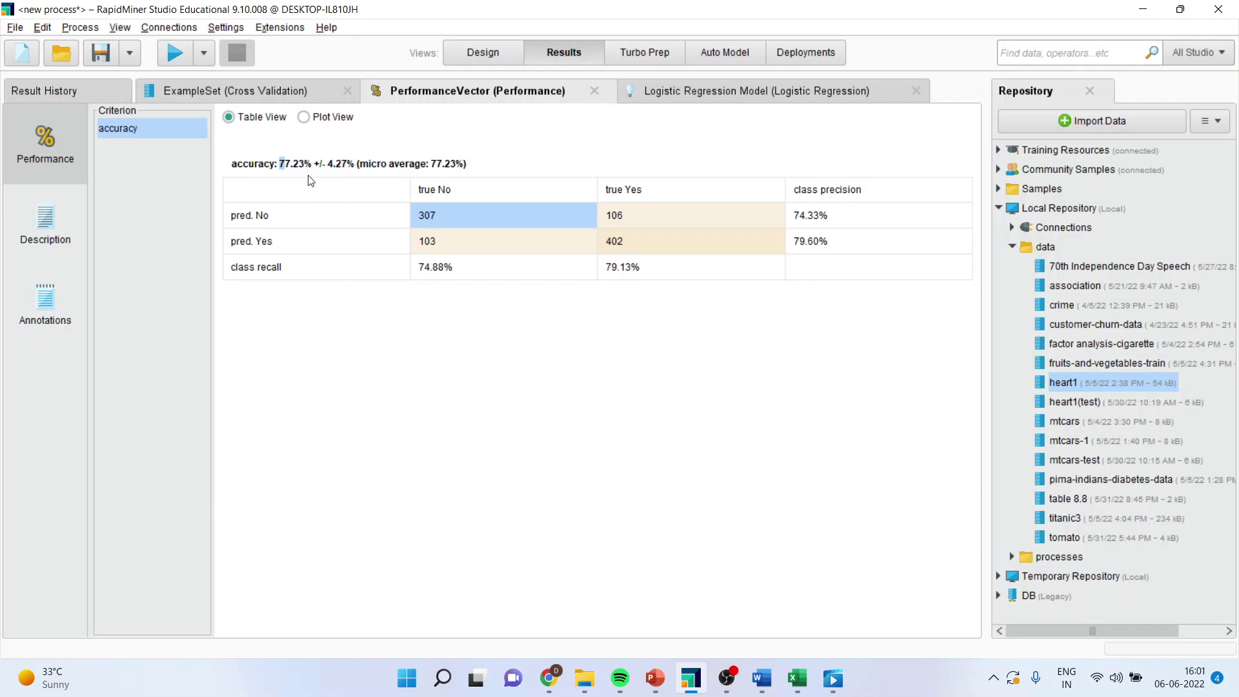
{"action": "left_click", "coordinate": [448, 270]}
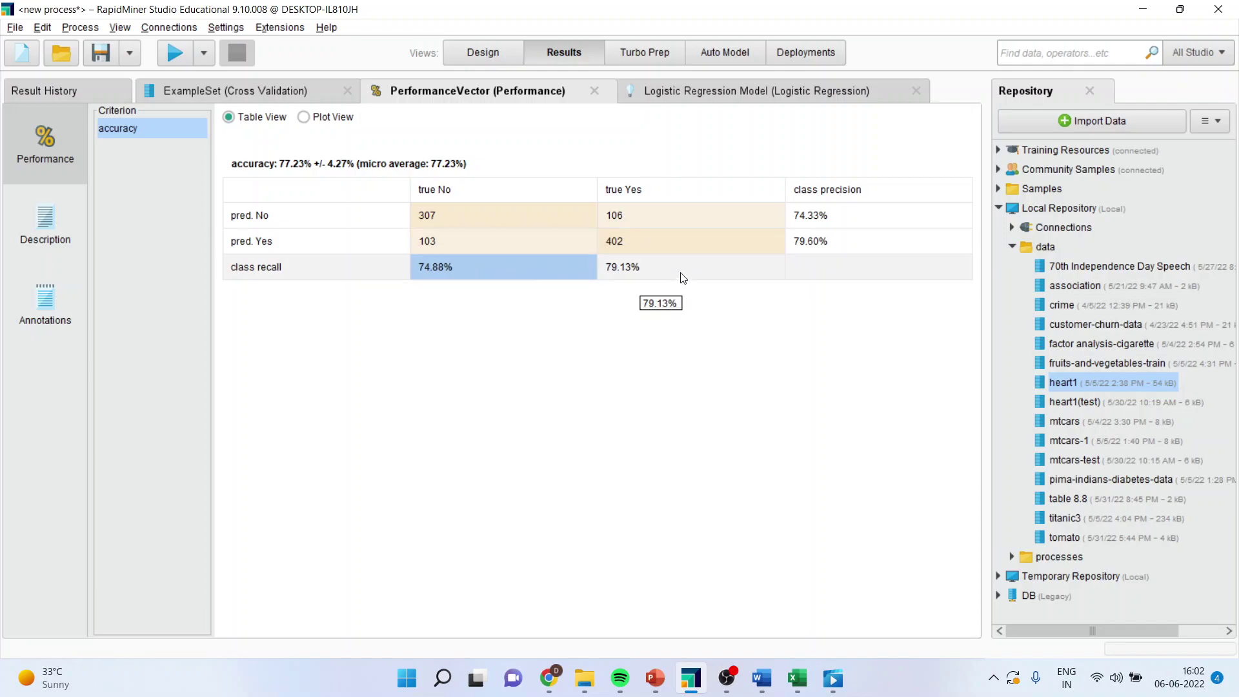
{"action": "left_click", "coordinate": [650, 268]}
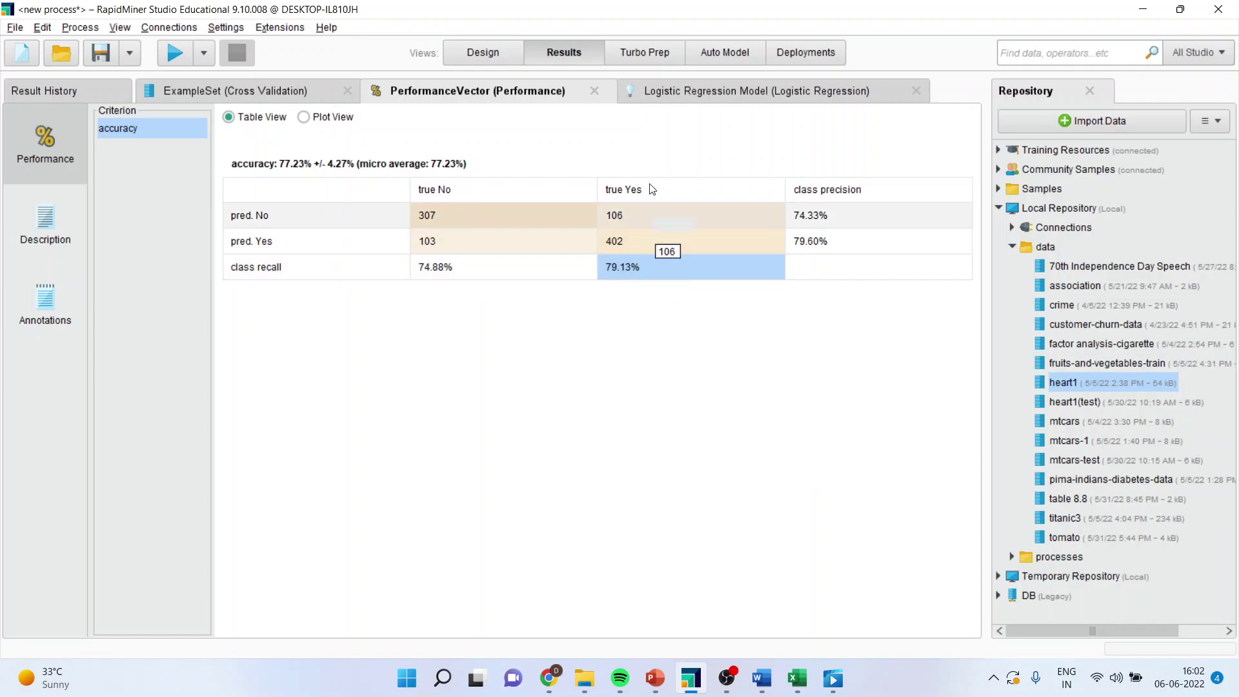
- Review the p-values of all attributes in the Logistic Regression Model result and view the model's text description
{"action": "left_click", "coordinate": [664, 95]}
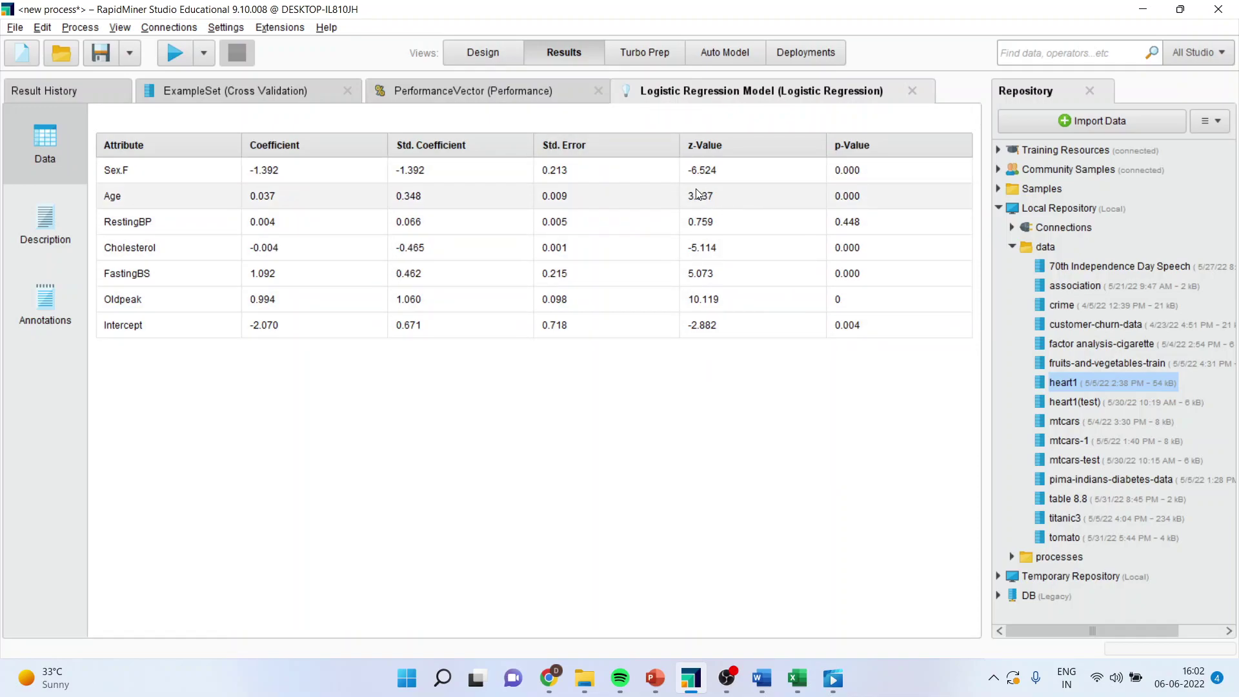
{"action": "left_click_drag", "start_coordinate": [878, 171], "coordinate": [891, 318]}
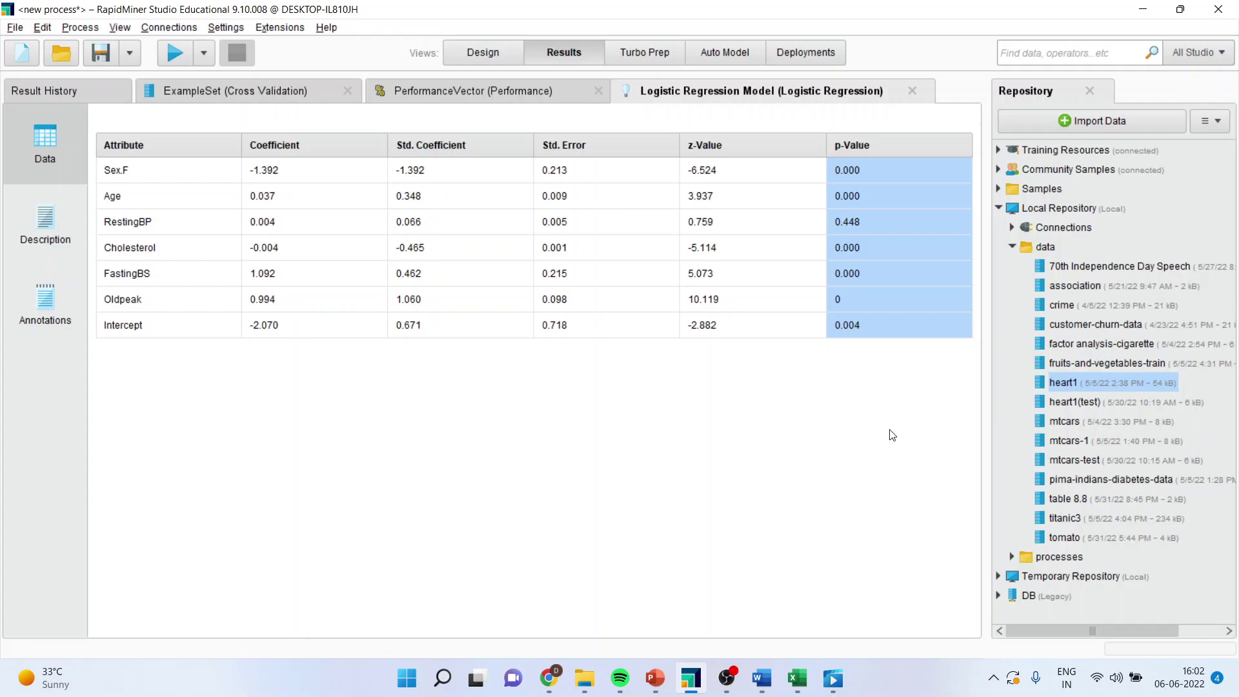
{"action": "left_click", "coordinate": [60, 227]}
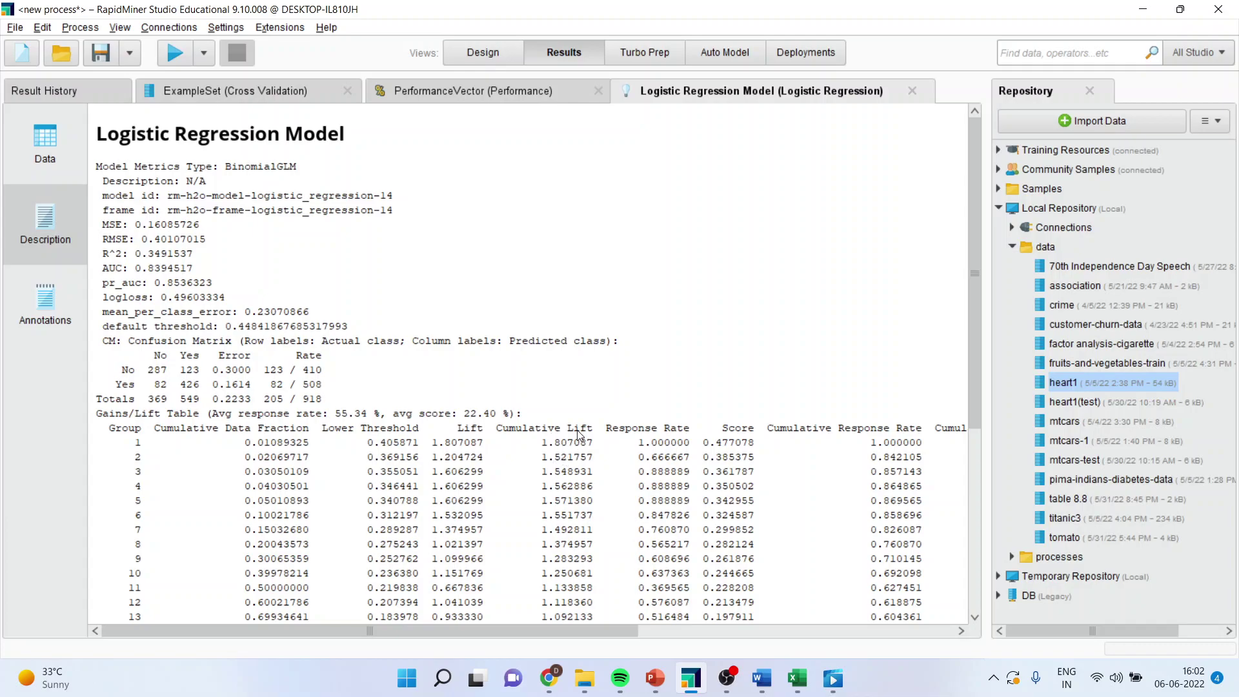
- In the cross-validation ExampleSet, widen the confidence(Yes), confidence(No) and prediction(HeartDisease) columns so their full headings show
{"action": "left_click", "coordinate": [289, 97]}
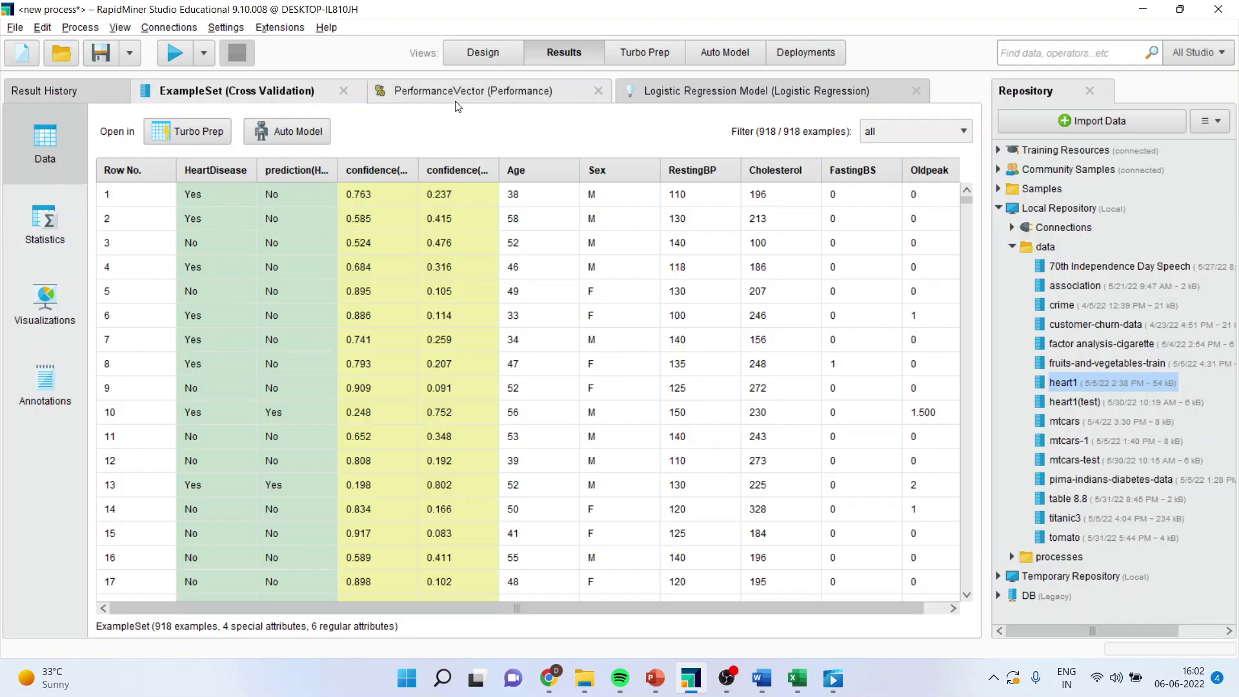
{"action": "left_click", "coordinate": [458, 96]}
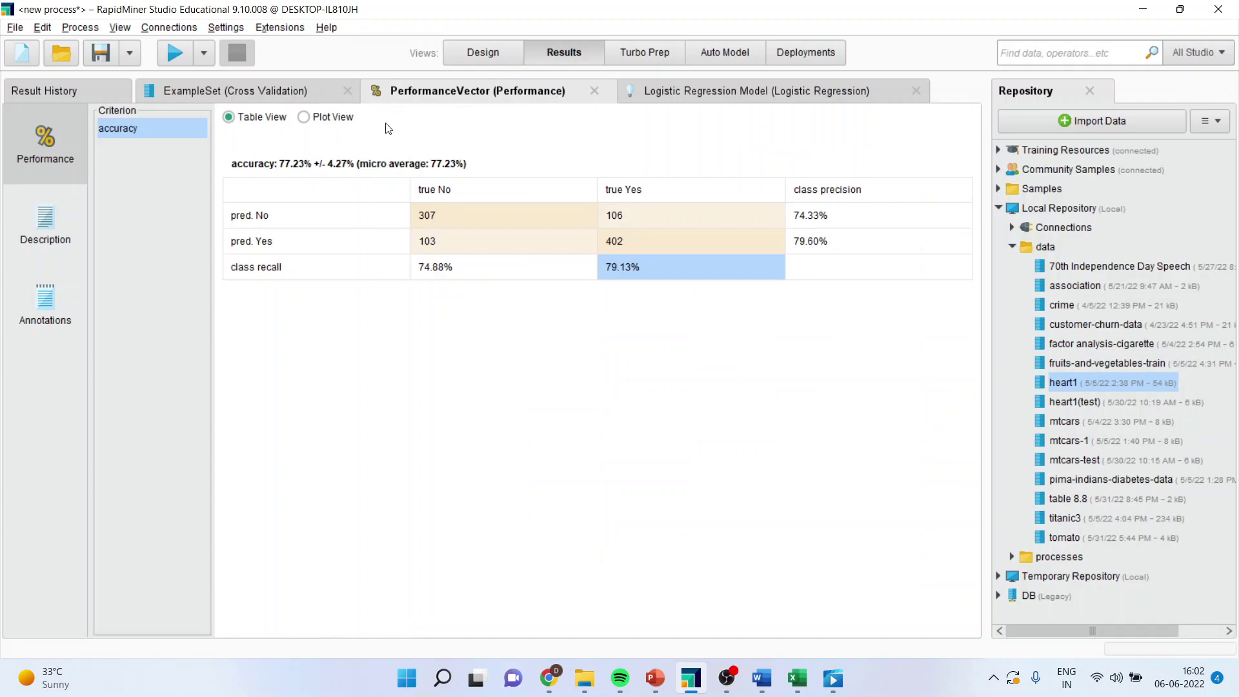
{"action": "left_click", "coordinate": [264, 89]}
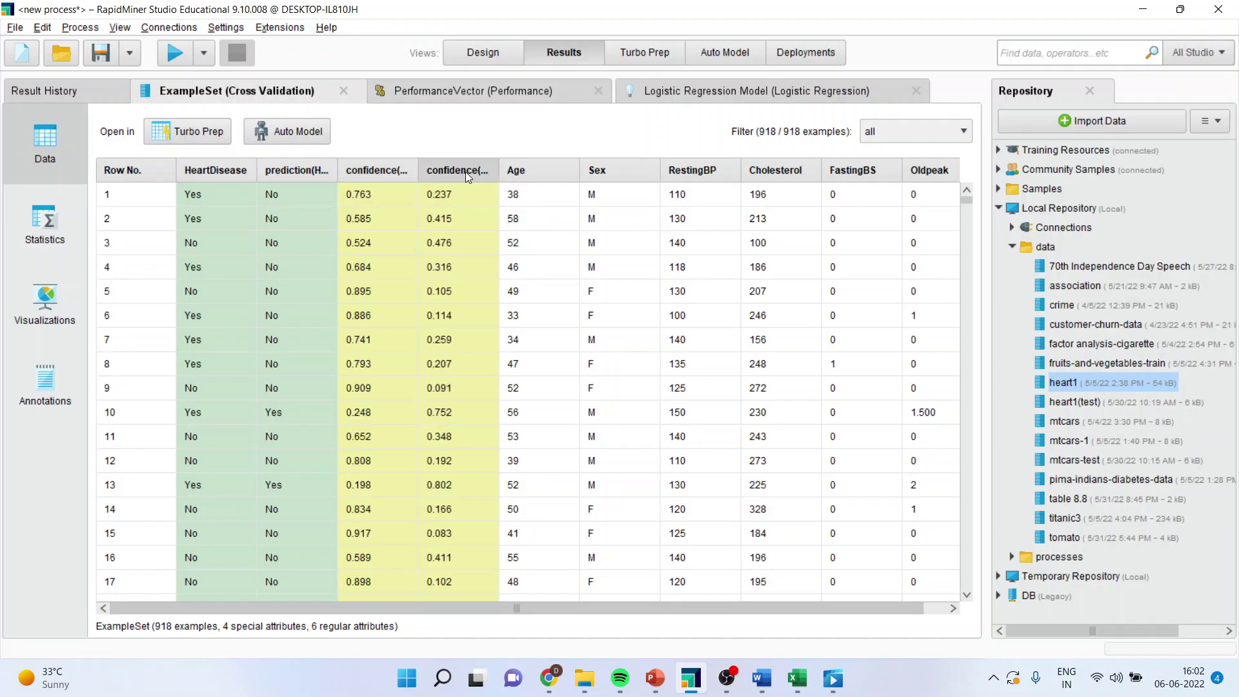
{"action": "left_click_drag", "start_coordinate": [498, 170], "coordinate": [554, 170]}
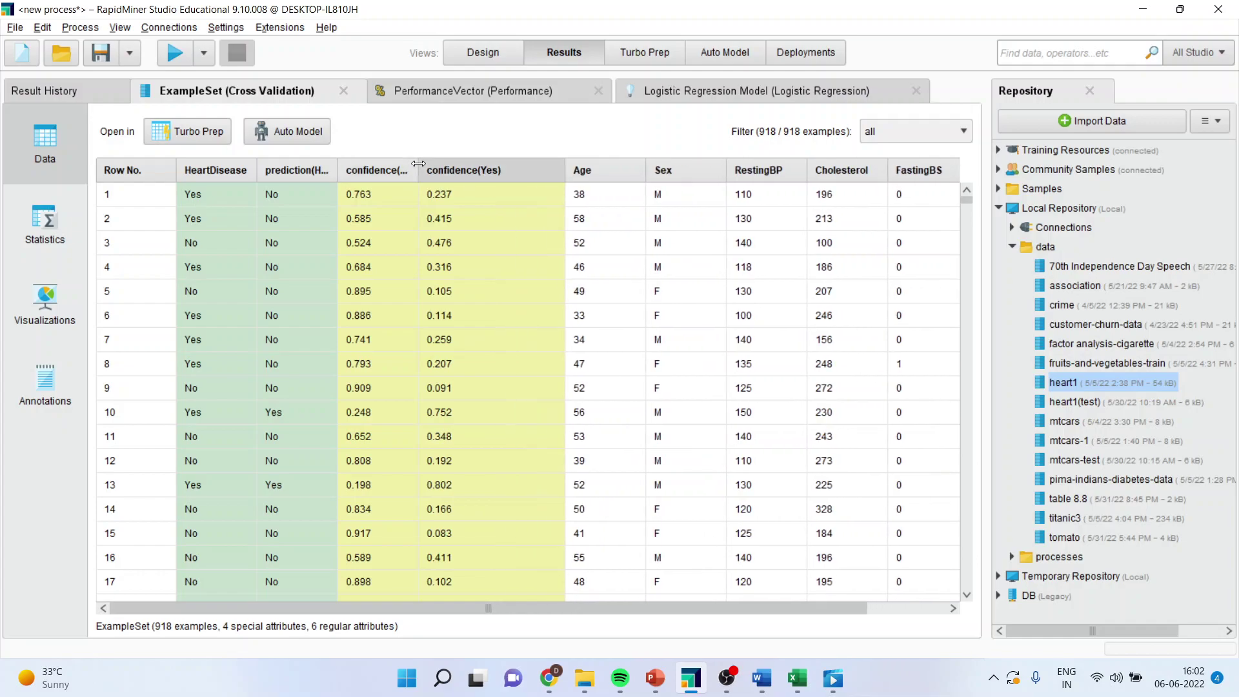
{"action": "left_click_drag", "start_coordinate": [418, 170], "coordinate": [483, 170]}
{"action": "left_click_drag", "start_coordinate": [338, 171], "coordinate": [429, 171]}
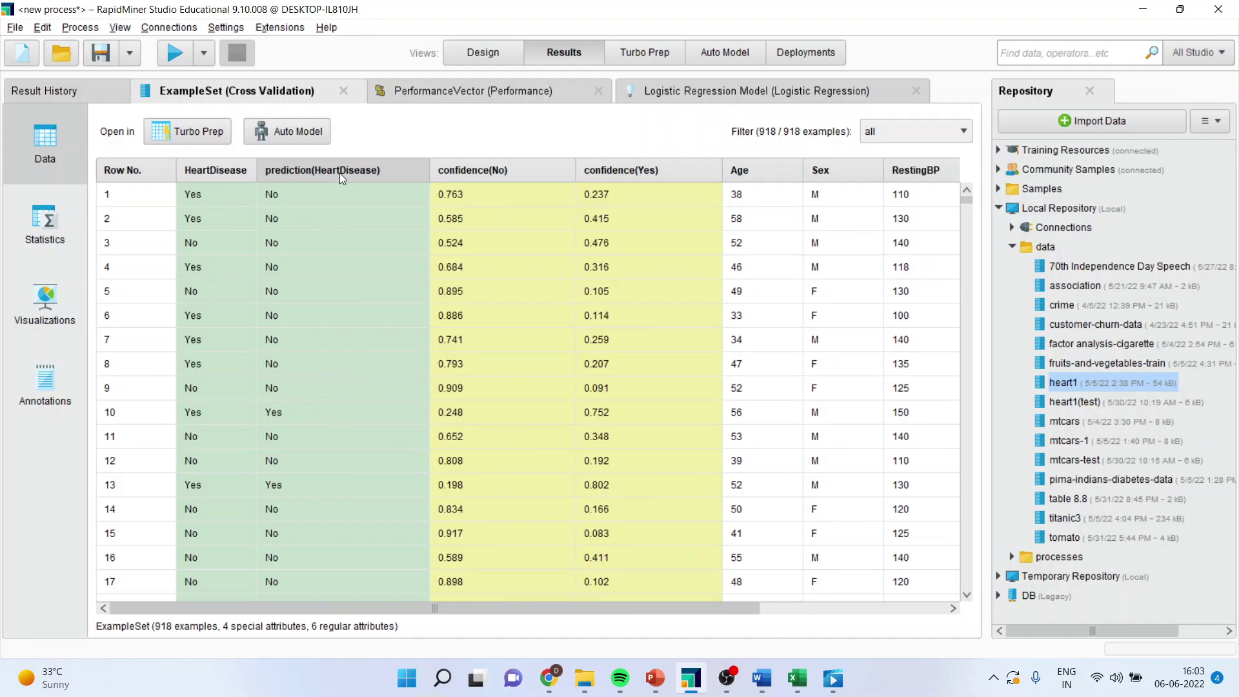
- Sort the examples in descending order by HeartDisease, and re-sort them in descending order by confidence(Yes)
{"action": "left_click", "coordinate": [220, 167]}
{"action": "left_click", "coordinate": [219, 167]}
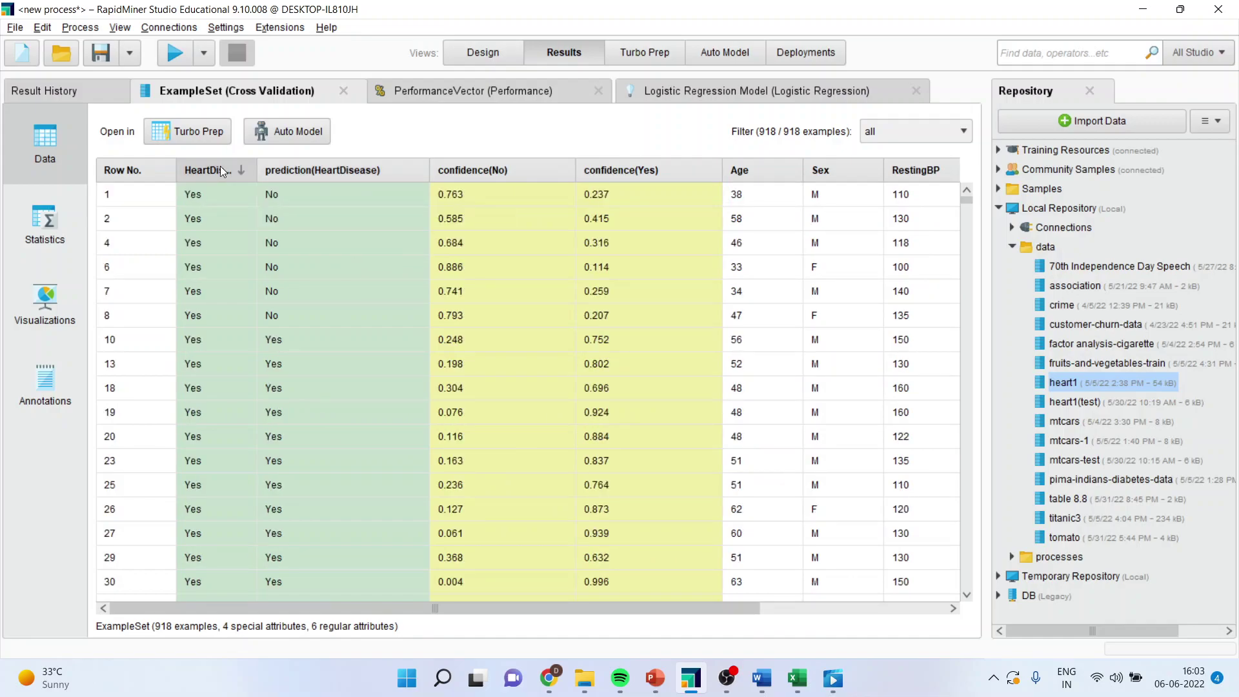
{"action": "left_click", "coordinate": [659, 166]}
{"action": "left_click", "coordinate": [660, 167]}
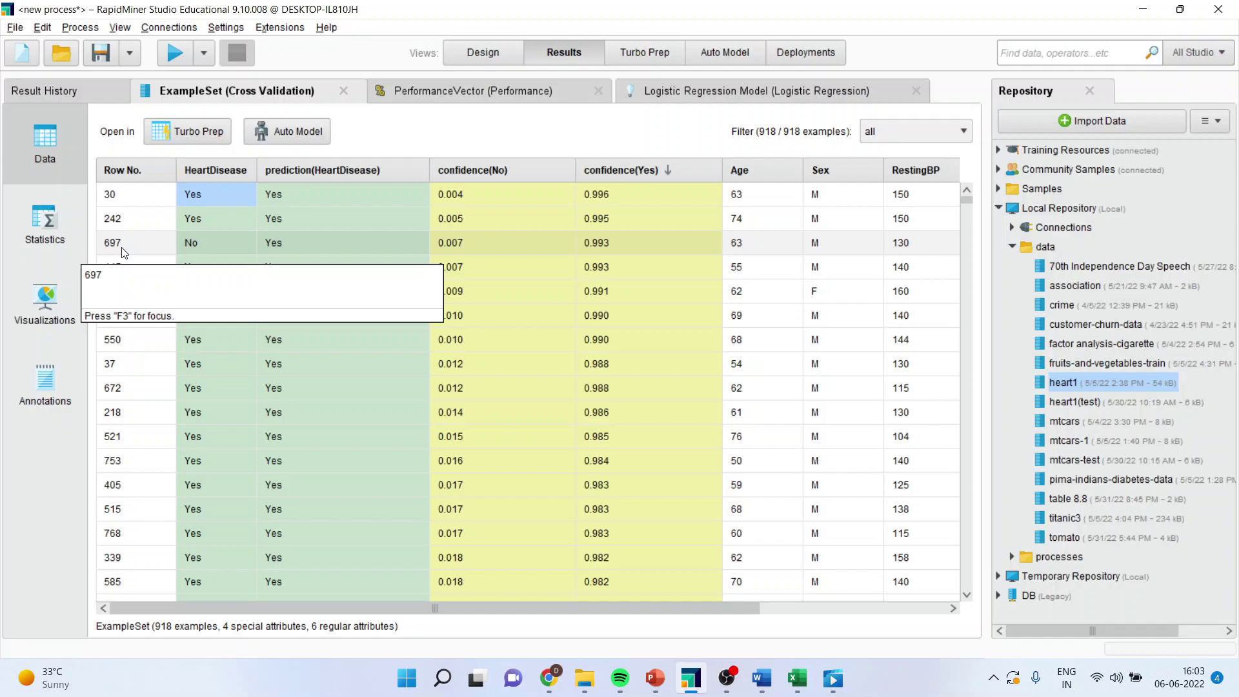
- Compare the HeartDisease and prediction(HeartDisease) values of the misclassified examples in rows 697 and 803
{"action": "left_click", "coordinate": [196, 239]}
{"action": "left_click", "coordinate": [296, 242]}
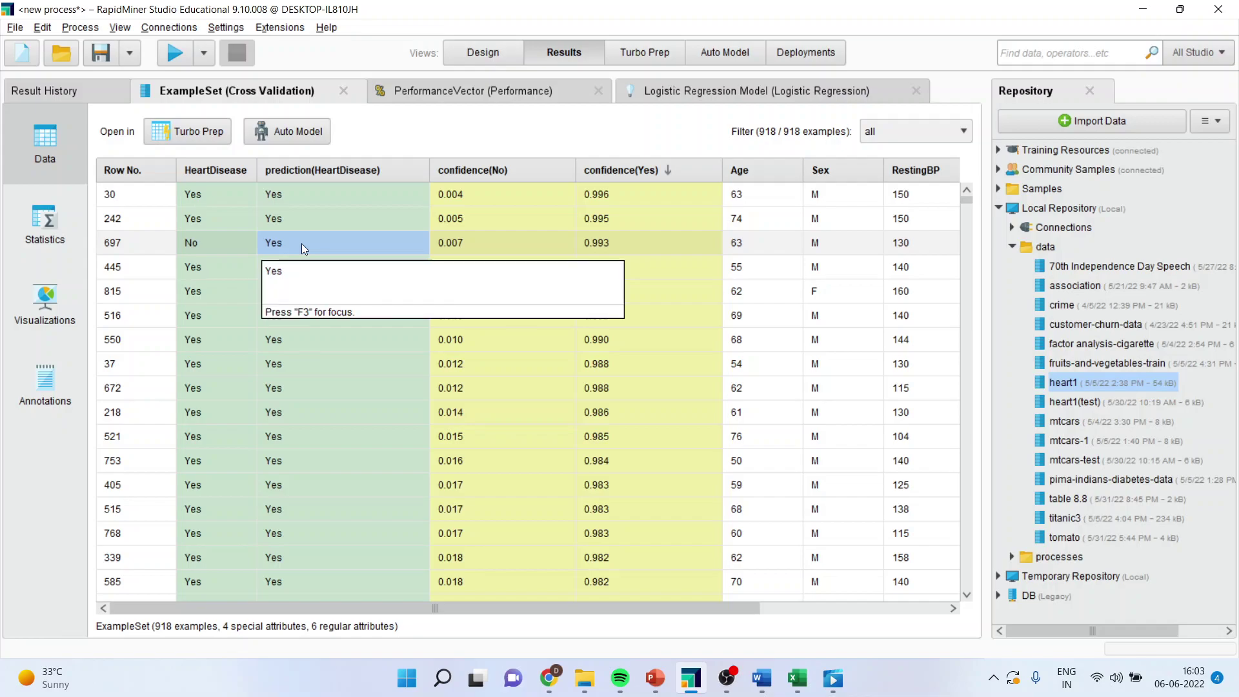
{"action": "left_click", "coordinate": [234, 244]}
{"action": "left_click_drag", "start_coordinate": [234, 241], "coordinate": [288, 243]}
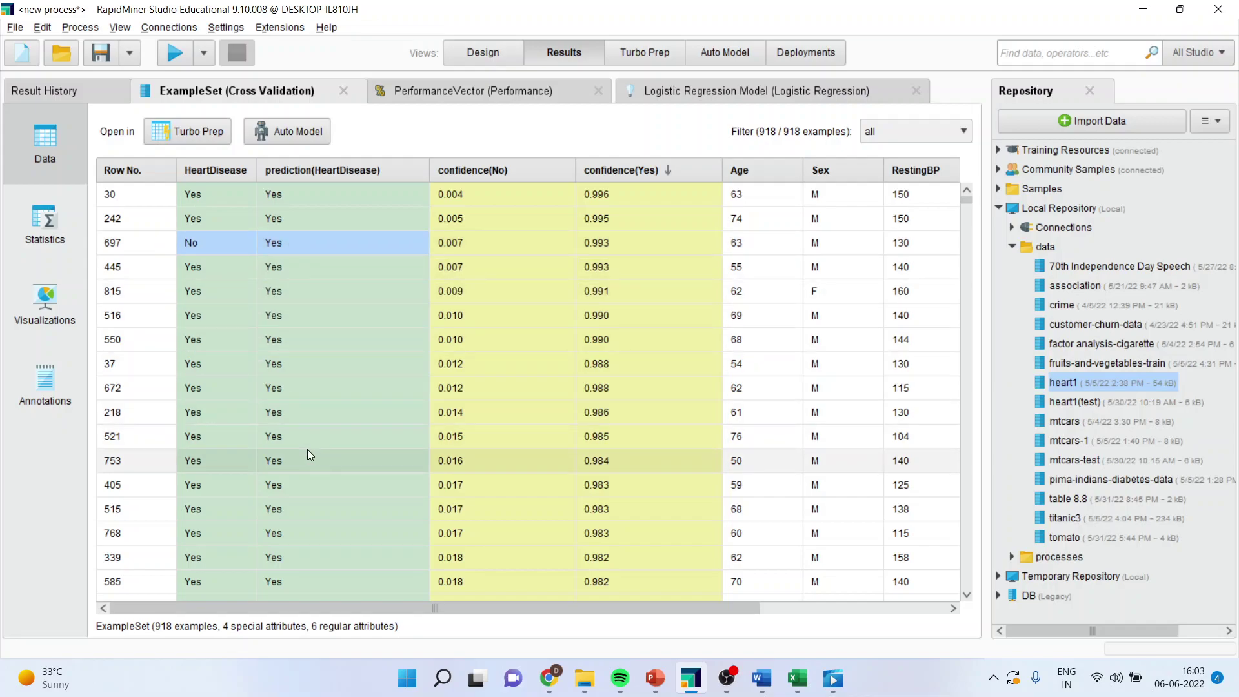
{"action": "scroll", "coordinate": [301, 509], "scroll_direction": "down", "scroll_amount": 6}
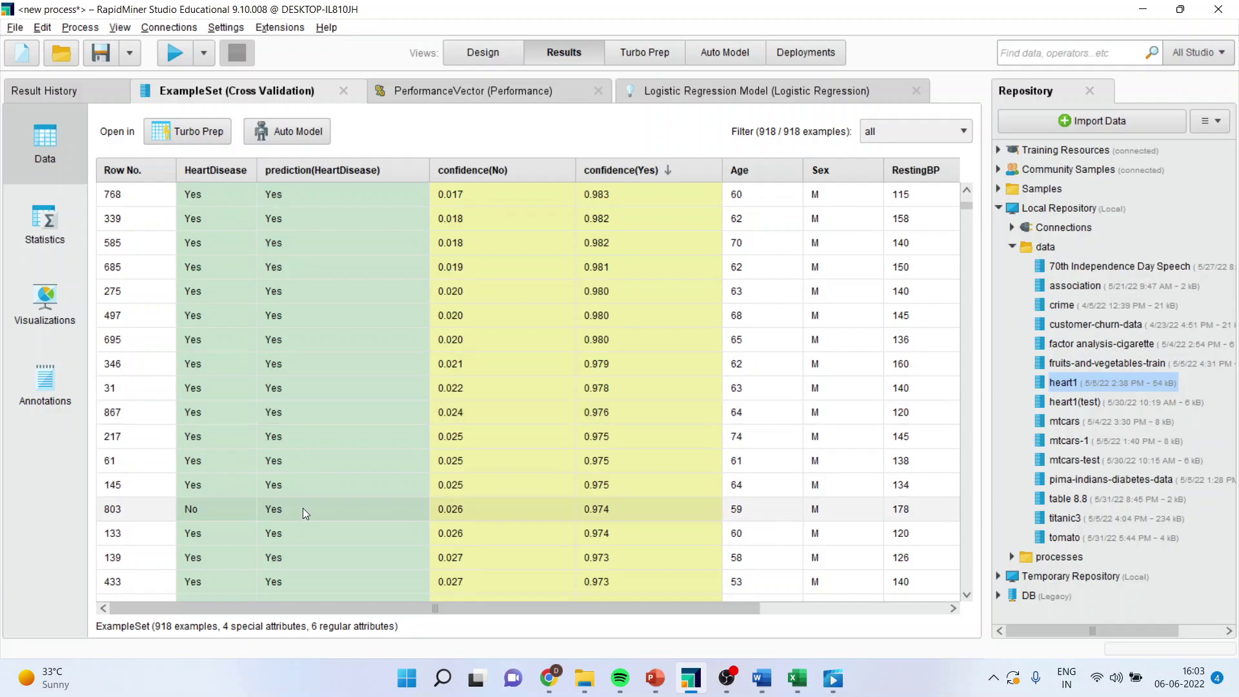
{"action": "left_click_drag", "start_coordinate": [200, 436], "coordinate": [296, 433]}
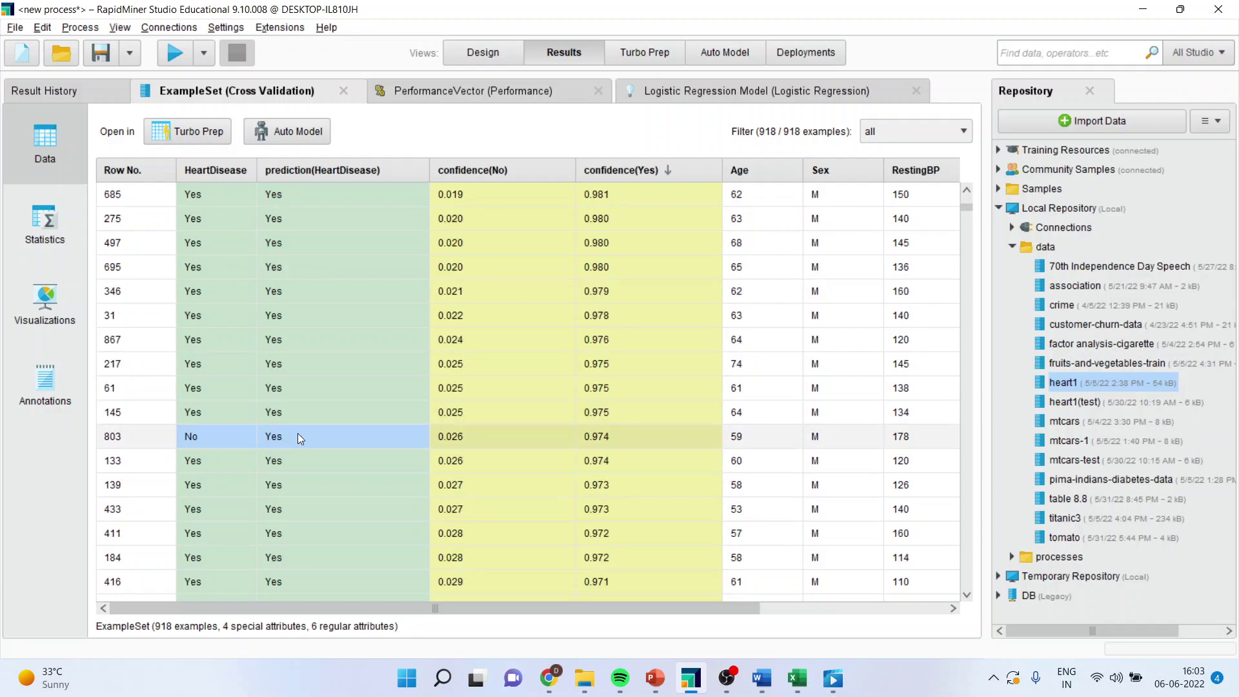
- Inspect the two misclassification cells of the confusion matrix in the PerformanceVector result
{"action": "left_click", "coordinate": [480, 95]}
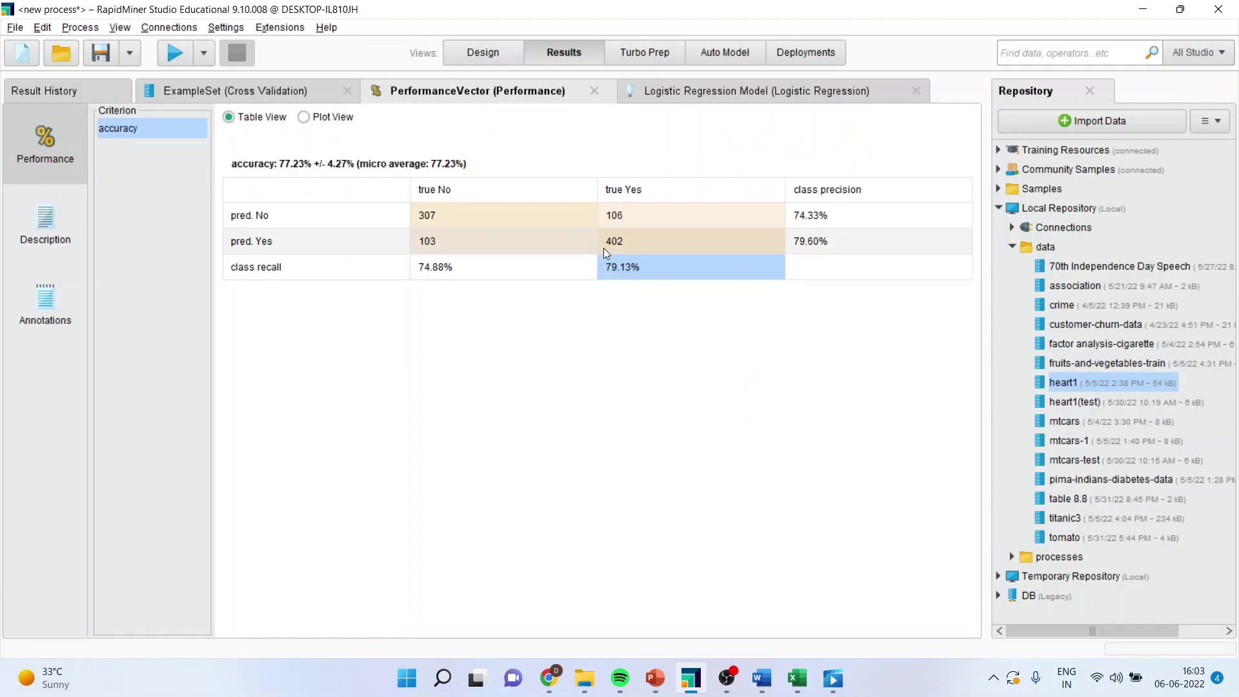
{"action": "left_click", "coordinate": [628, 215]}
{"action": "left_click", "coordinate": [455, 245]}
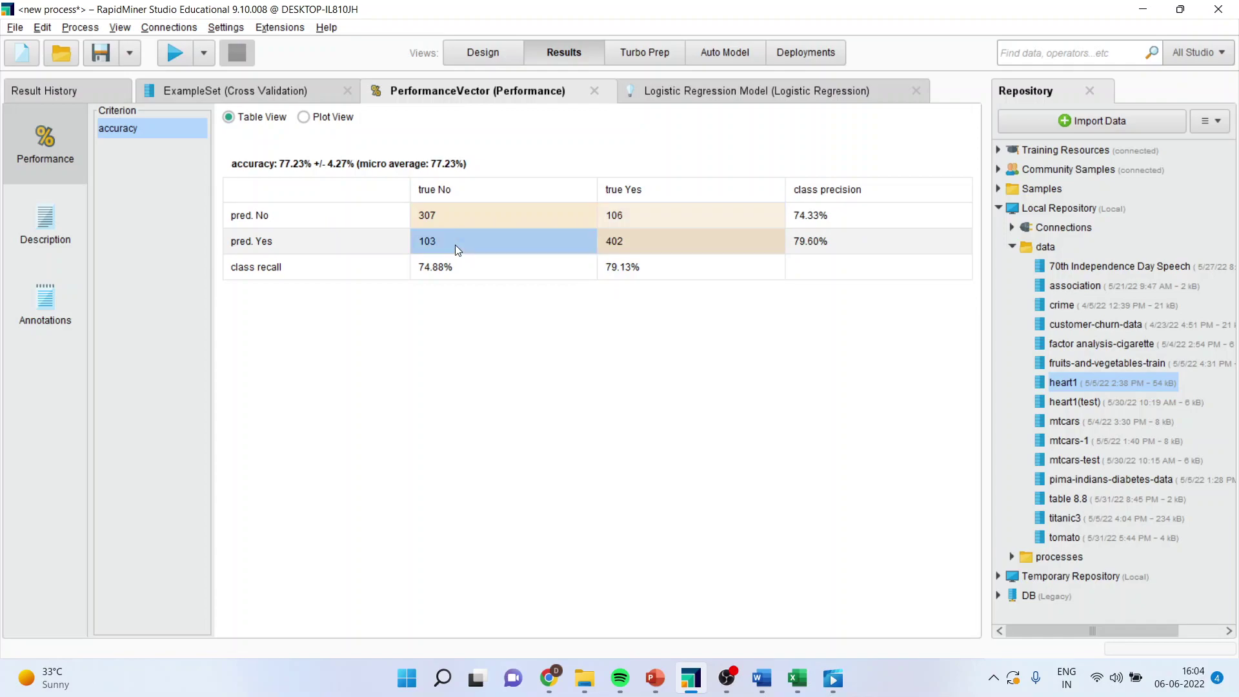
- Switch to the Rapidminer Slide presentation in PowerPoint and start the slide show from the Thank You slide
{"action": "left_click", "coordinate": [660, 676]}
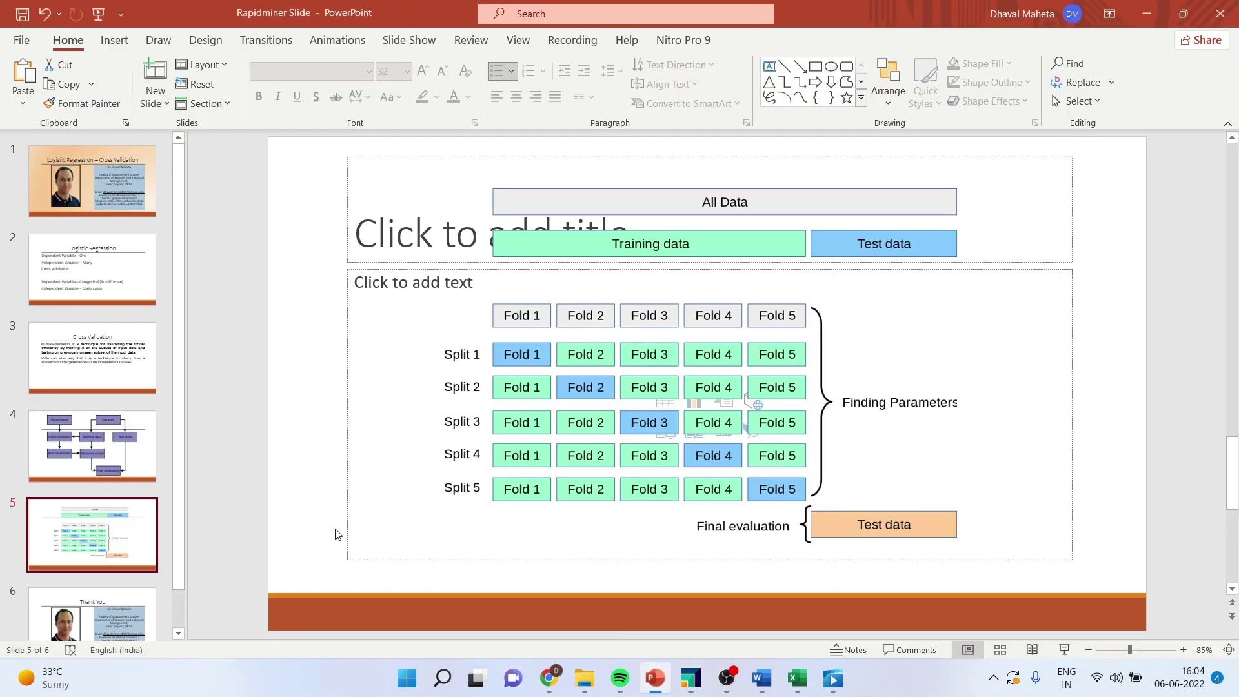
{"action": "left_click", "coordinate": [126, 602]}
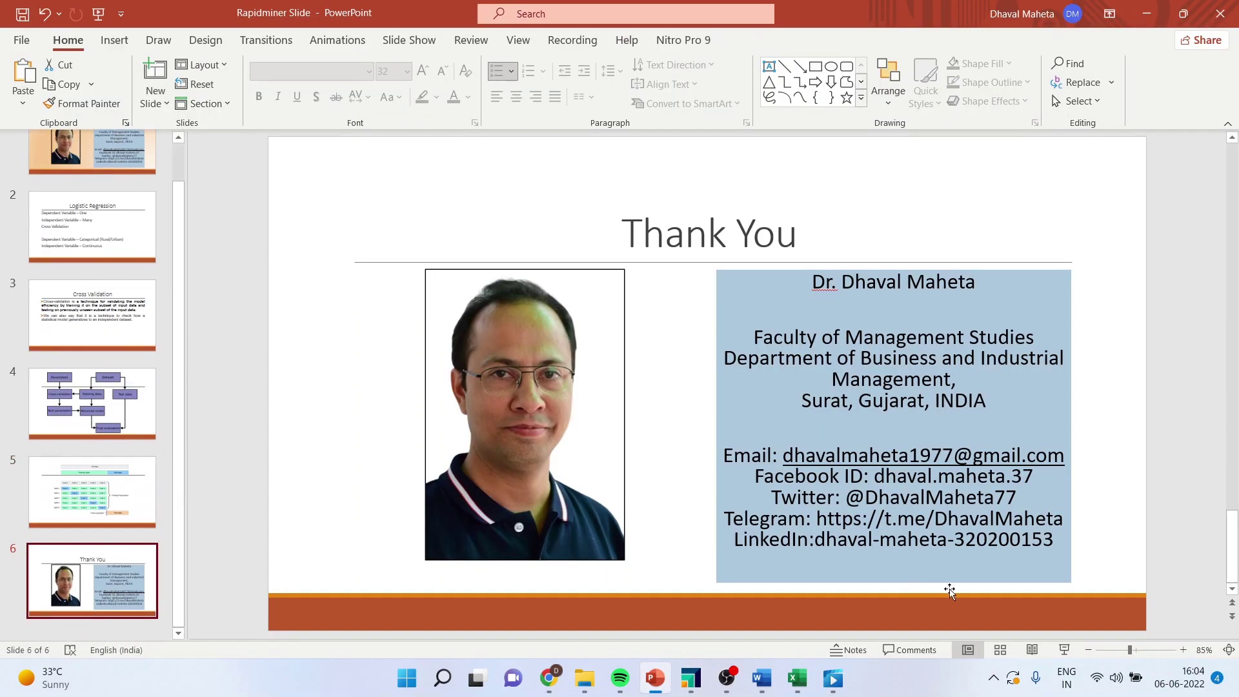
{"action": "left_click", "coordinate": [1064, 651]}
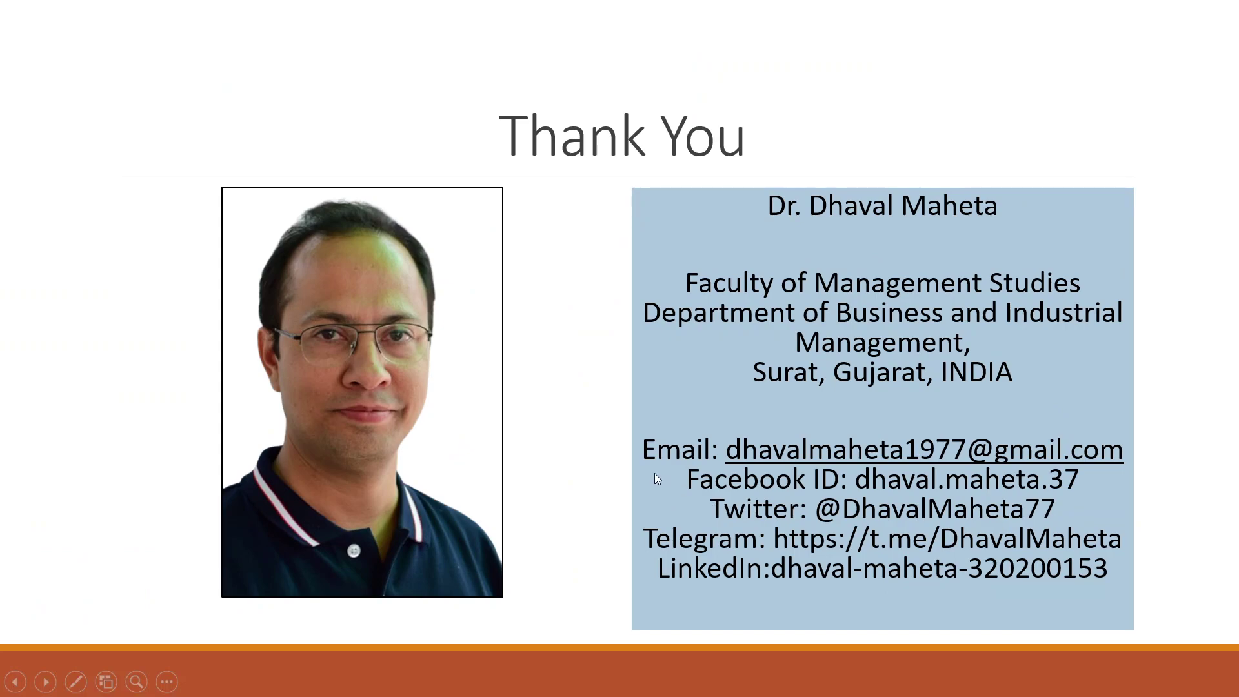